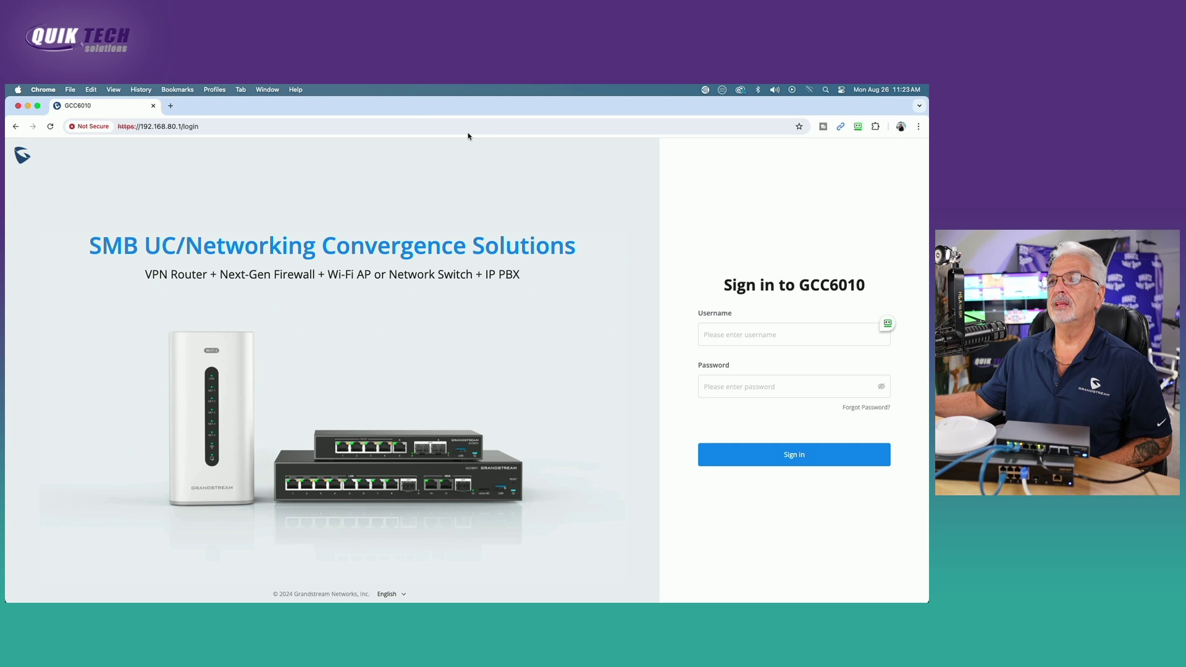
- Log in as admin with the password and decline saving the credentials in RoboForm
left_click(737, 340)
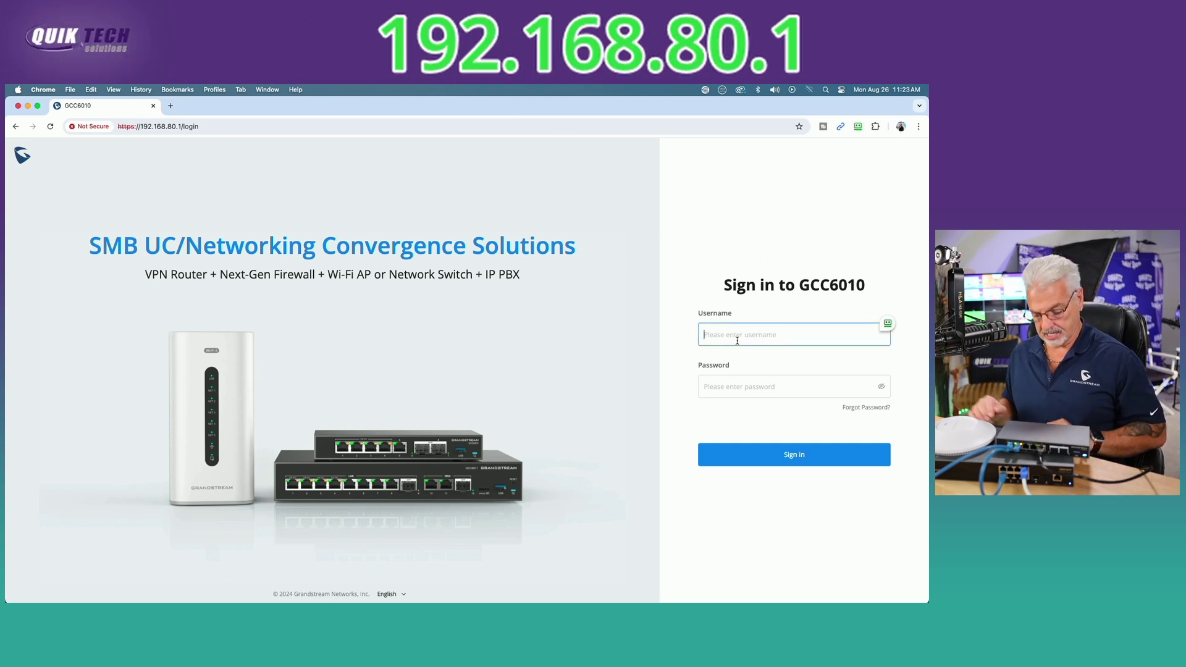
type("admin")
key("Tab")
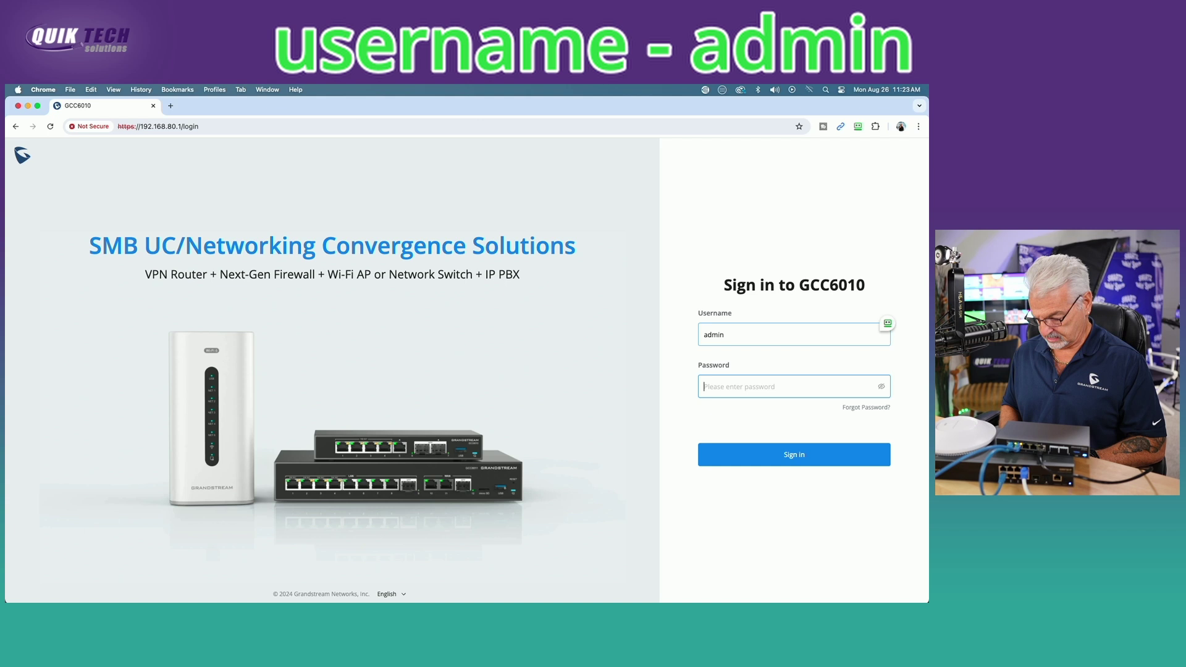
type("•••••")
key("Return")
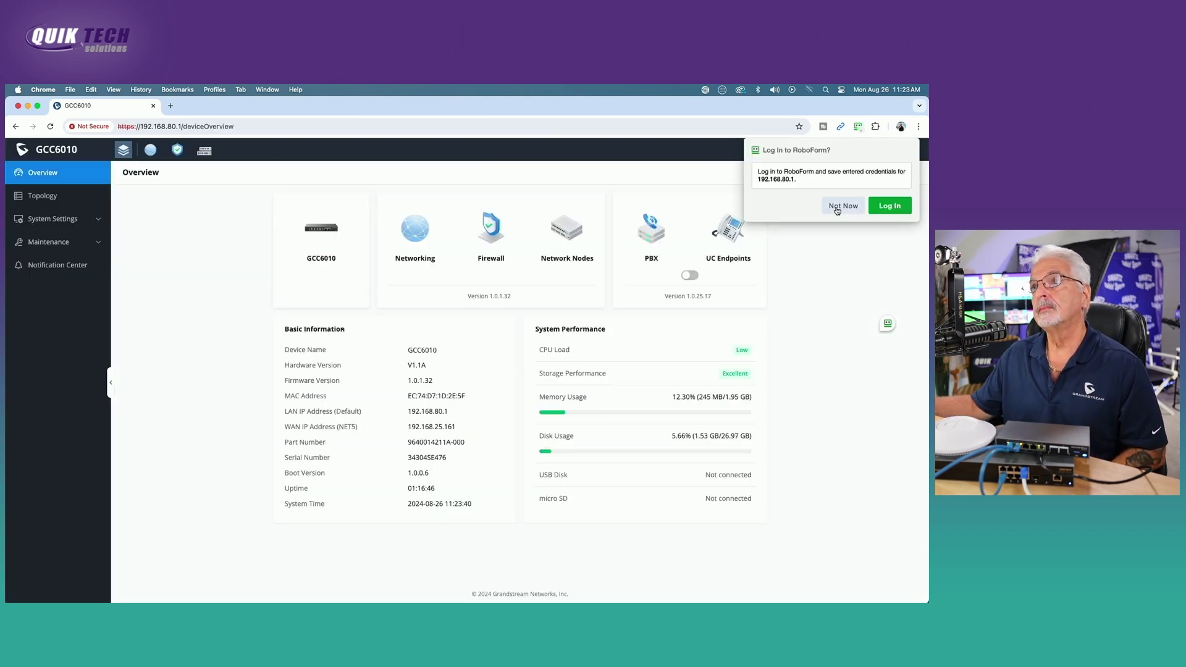
left_click(843, 206)
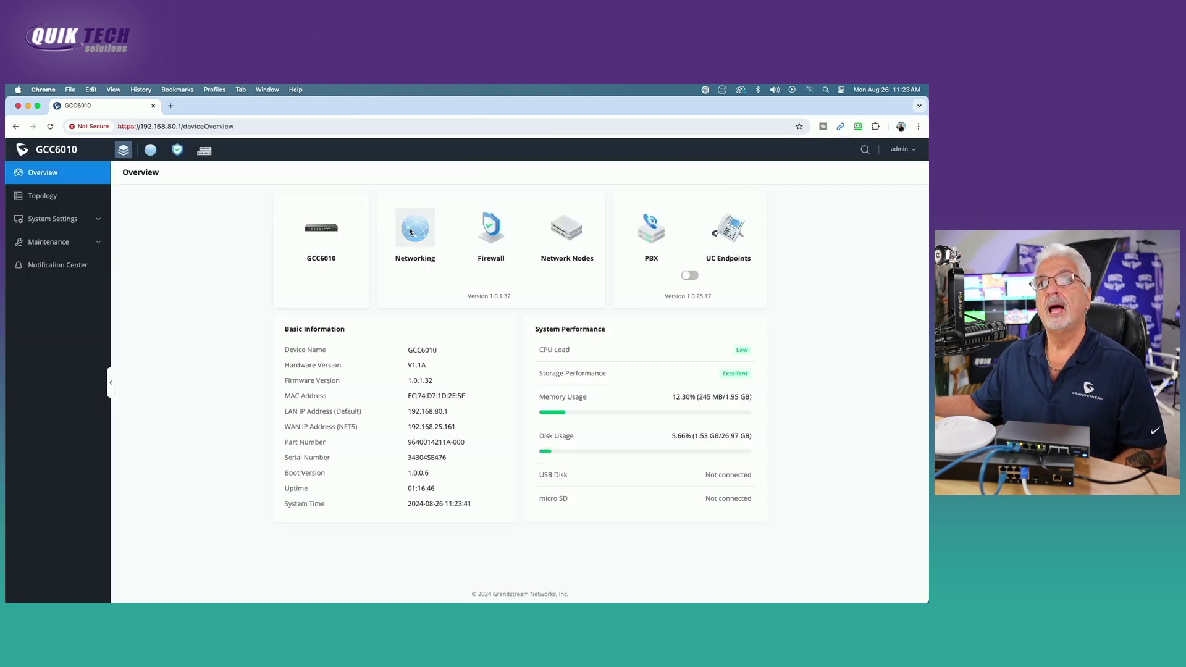
- Pair the GWN7660 access point from Network Nodes AP Management
left_click(560, 236)
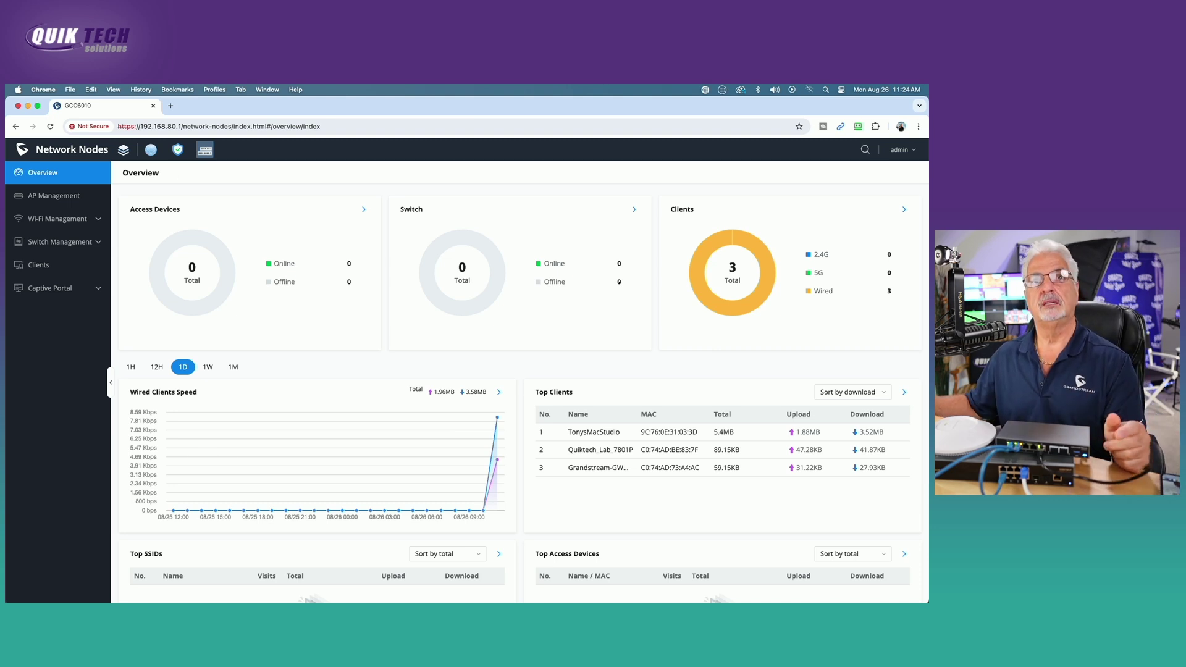
left_click(50, 202)
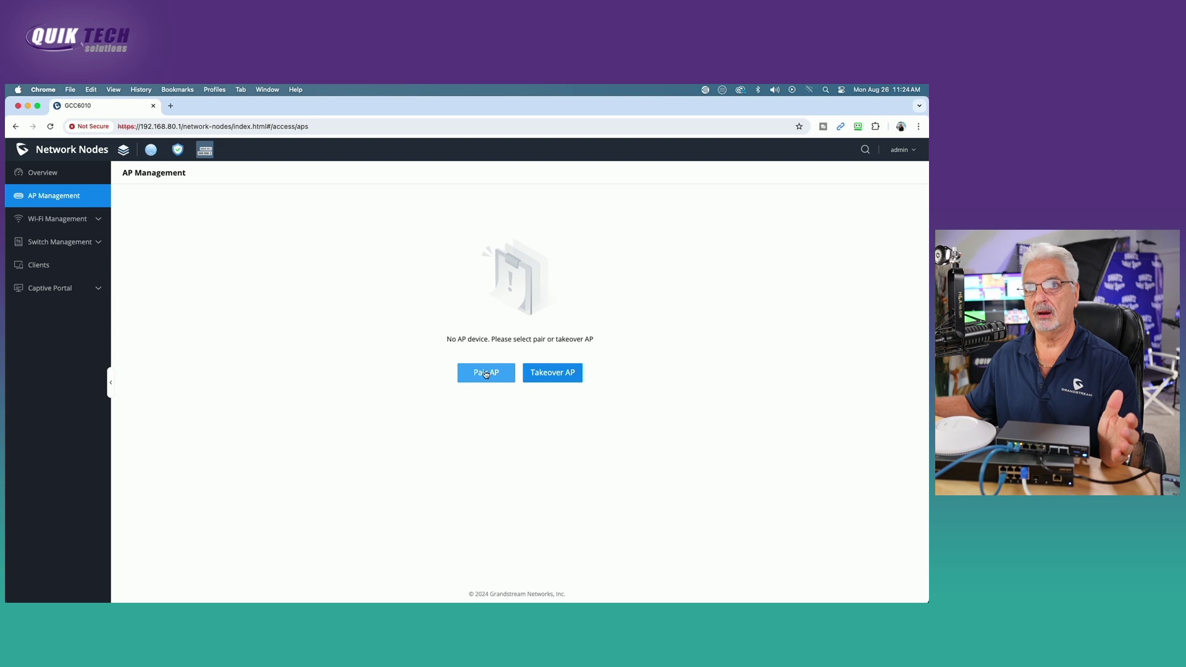
left_click(486, 374)
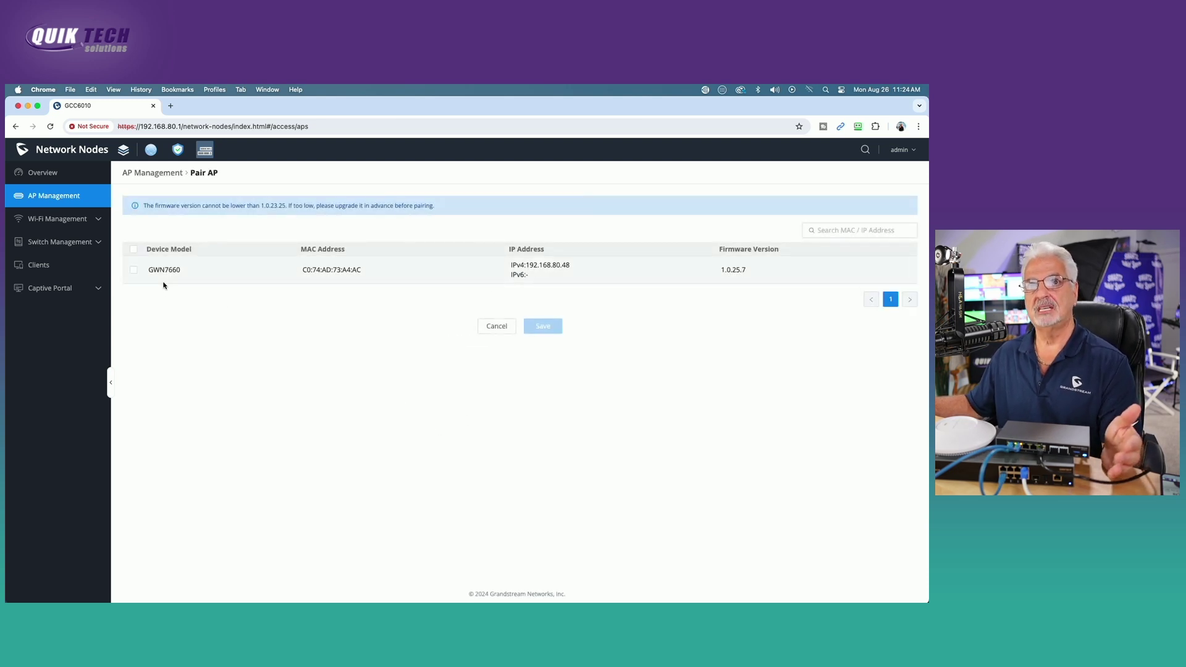
left_click(133, 270)
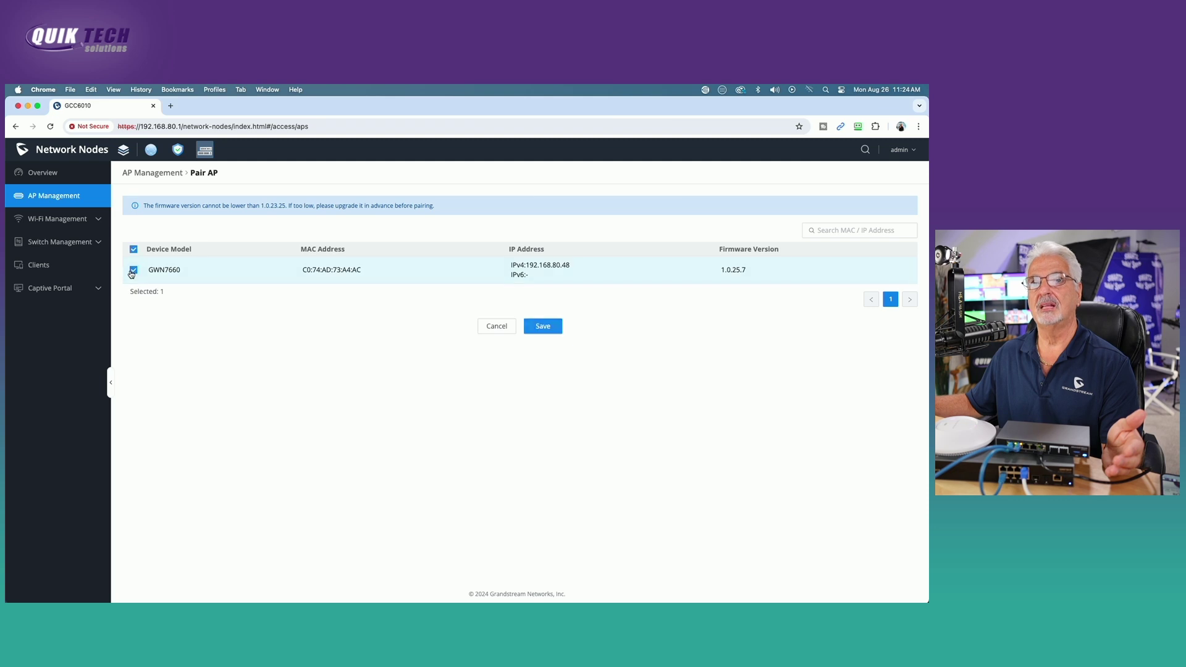
left_click(543, 329)
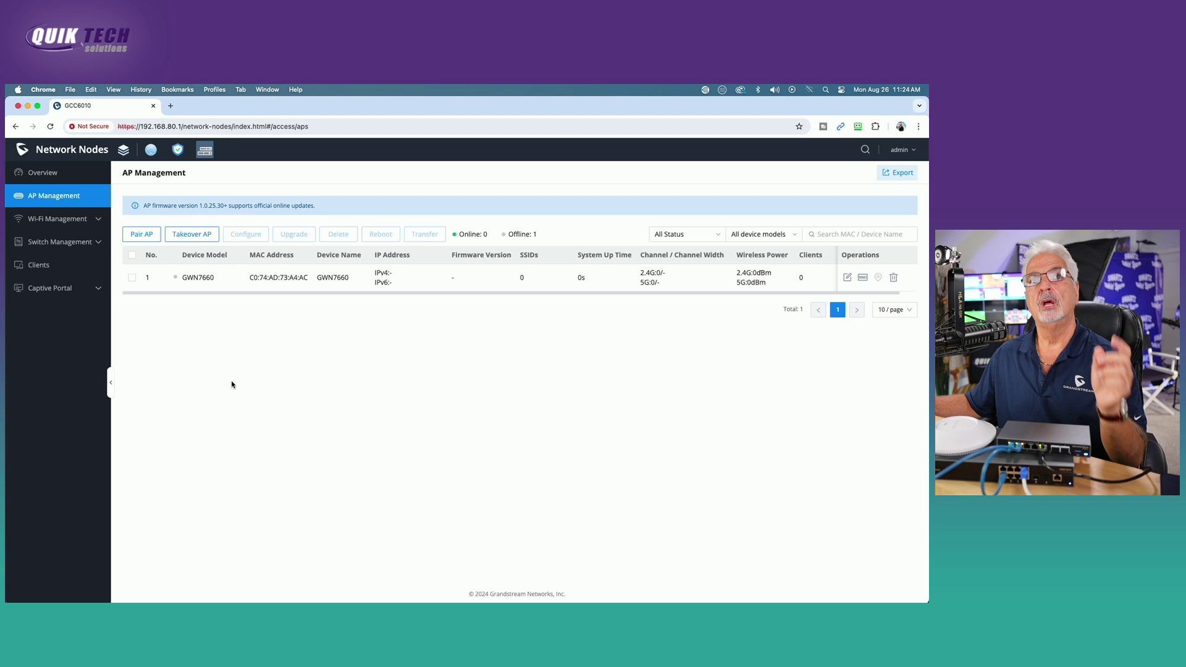
- Take over the GWN7801P switch under Switch Management, supplying its login password
left_click(53, 244)
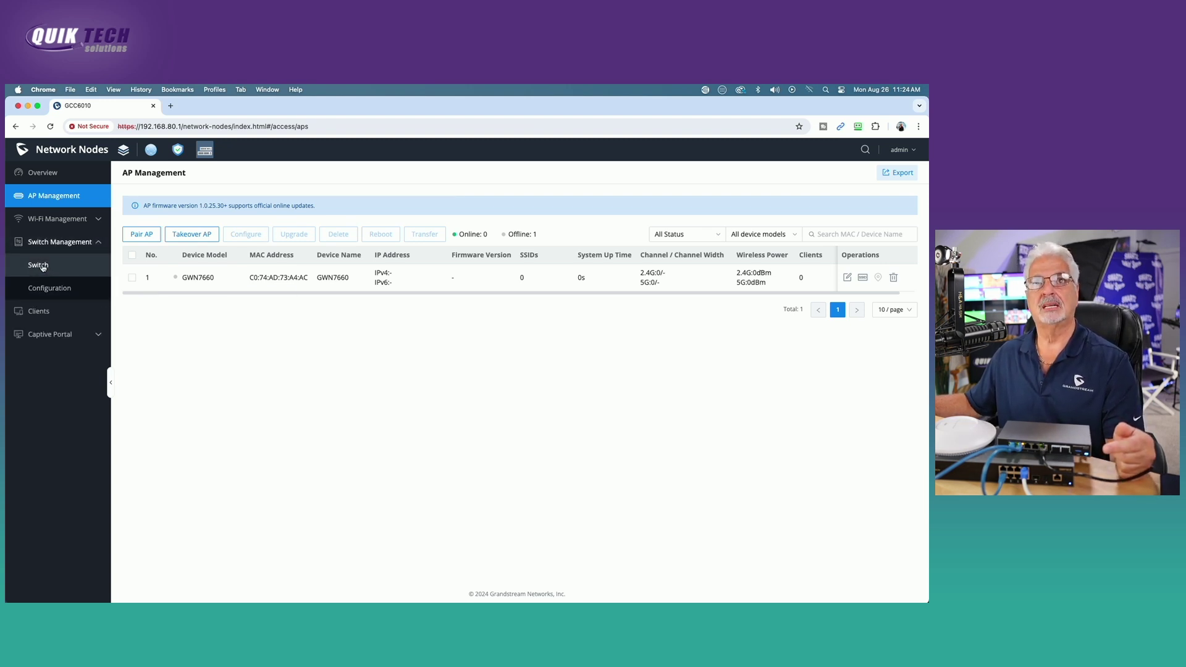
left_click(41, 265)
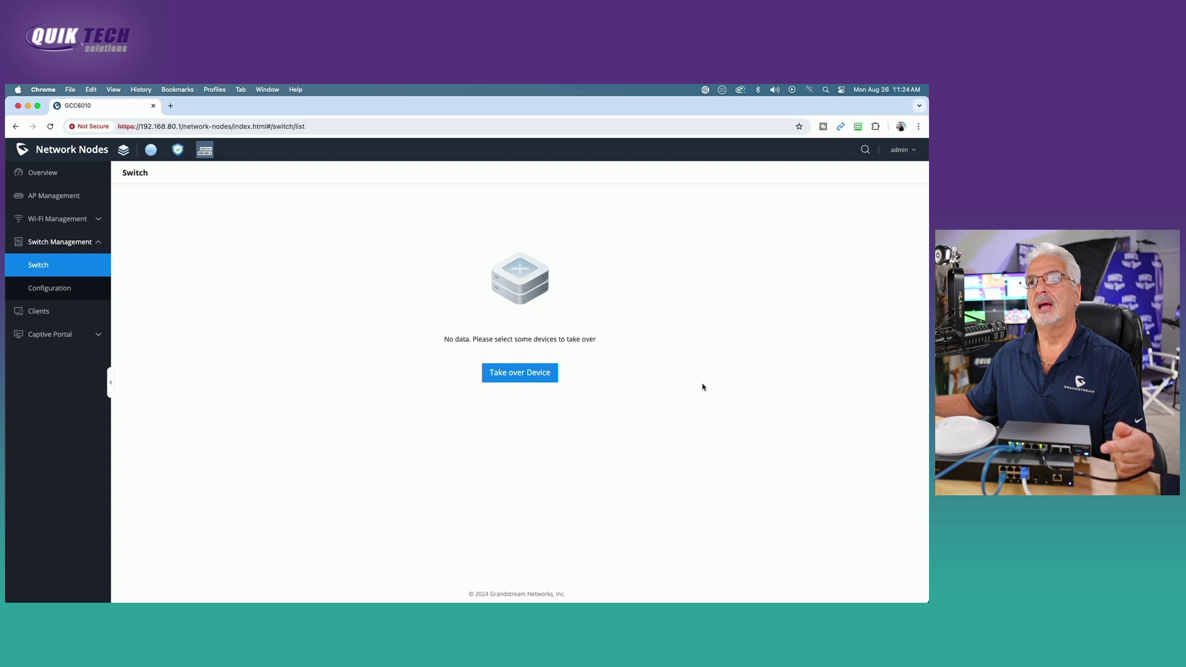
left_click(520, 376)
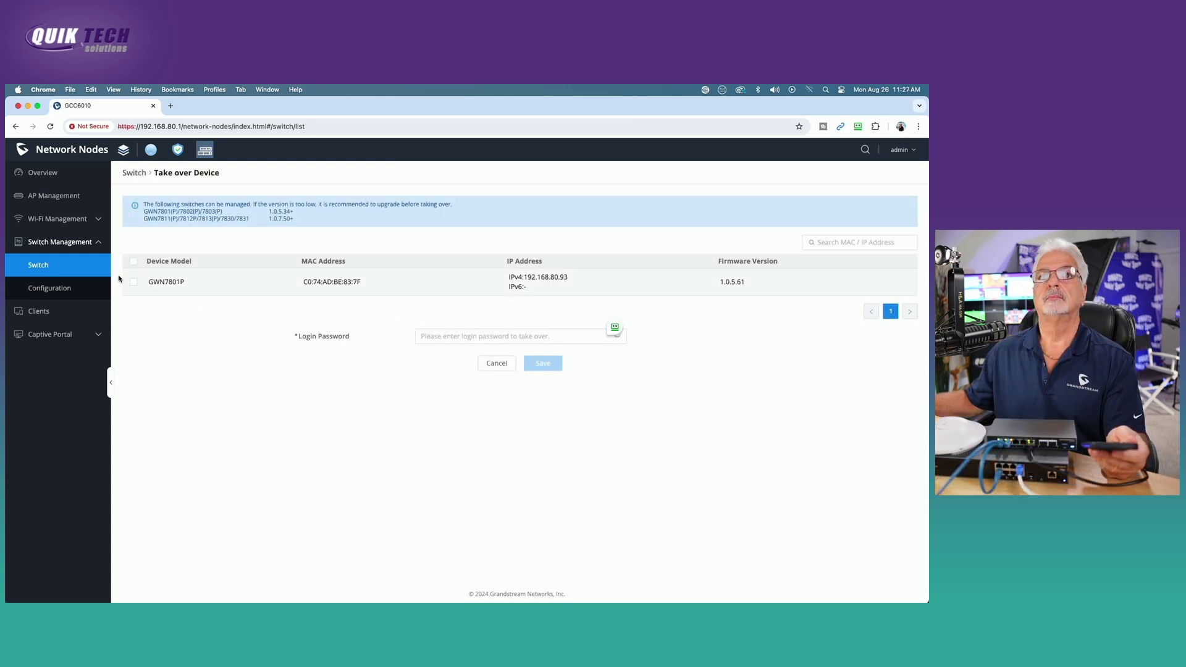
left_click(132, 284)
left_click(458, 337)
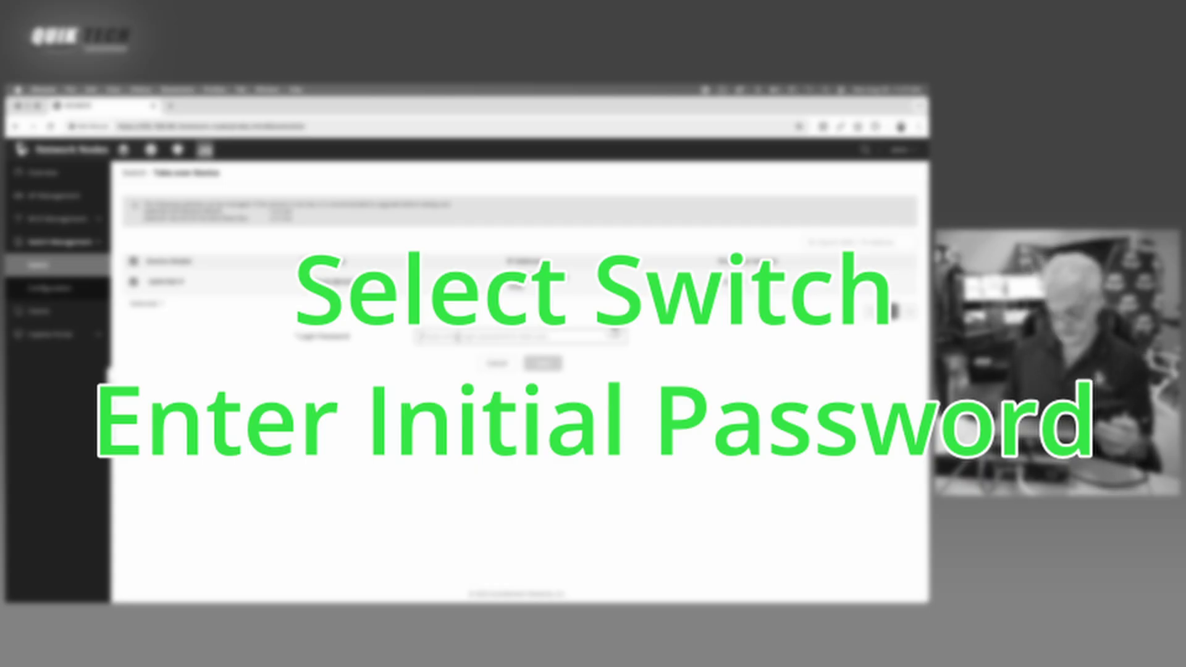
type("•")
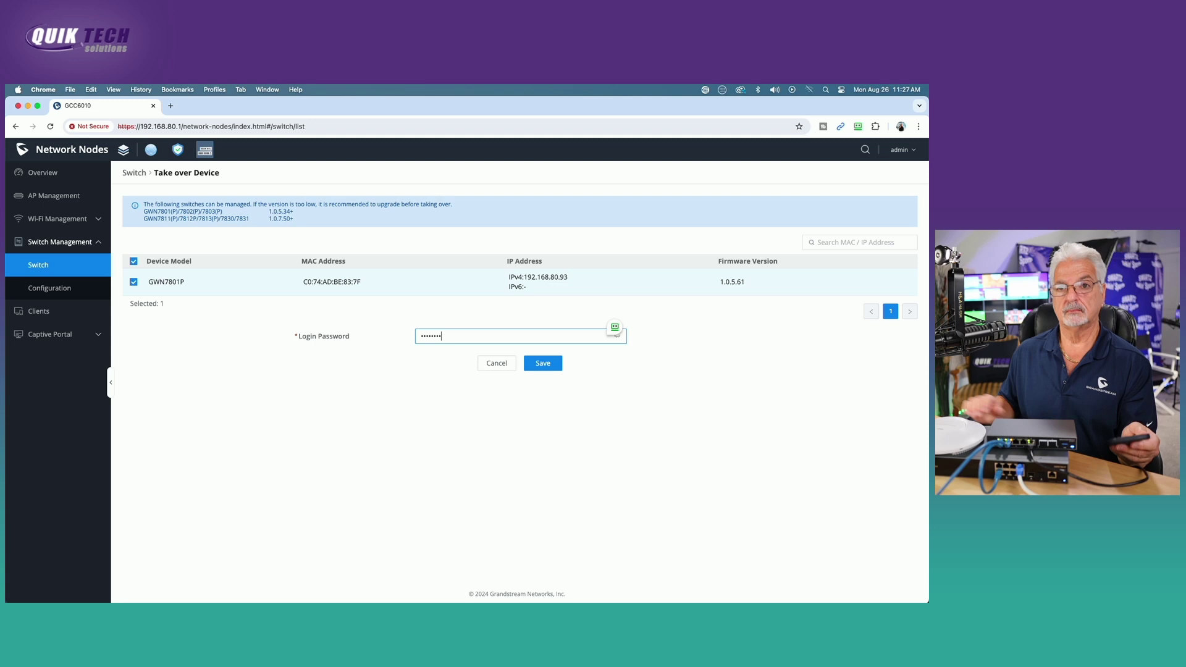
left_click(543, 365)
left_click(490, 395)
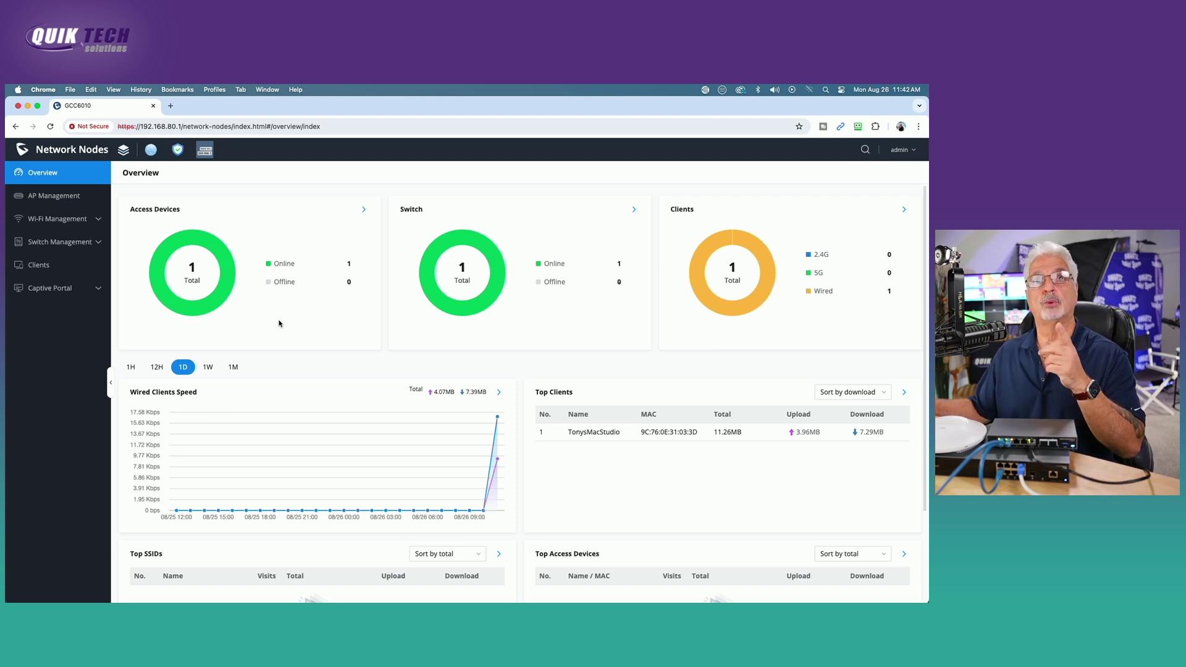
- Add an SSID under Wi-Fi Management with Wi-Fi enabled and the name 'Main WiFi'
left_click(65, 227)
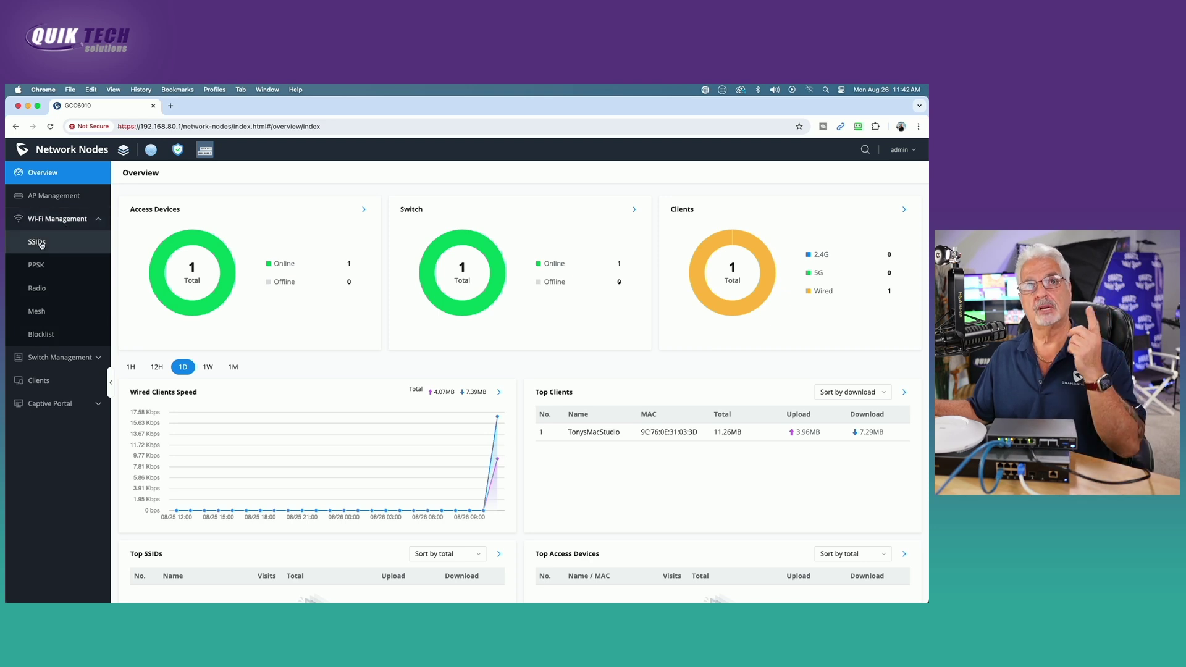
left_click(41, 243)
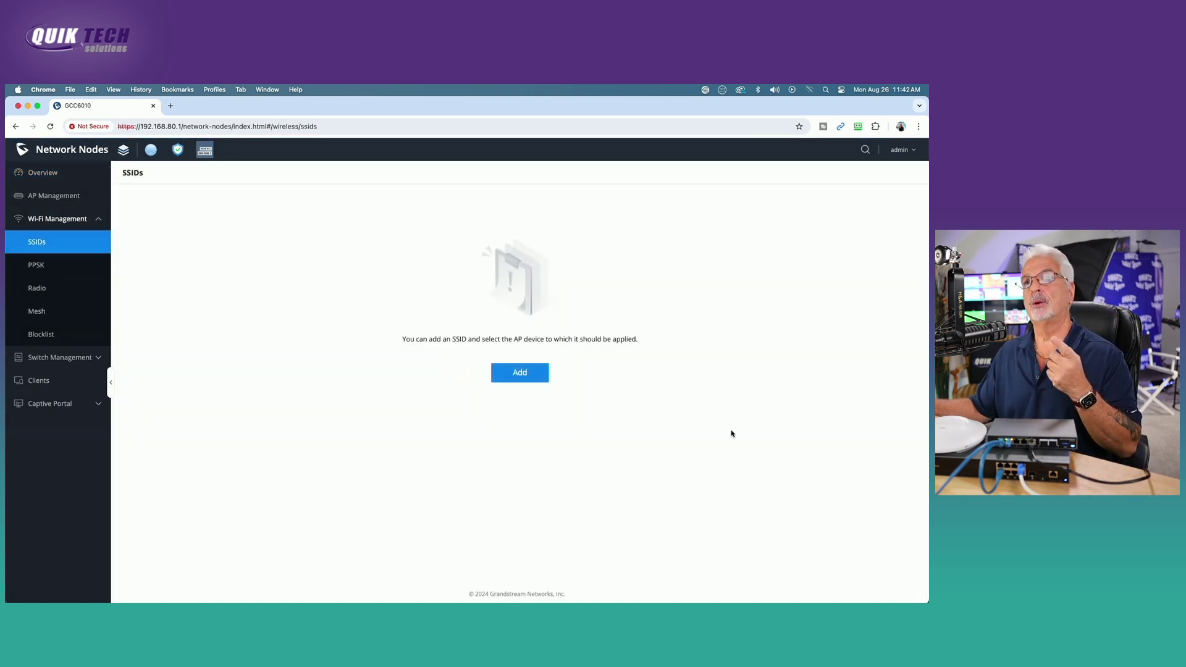
left_click(520, 375)
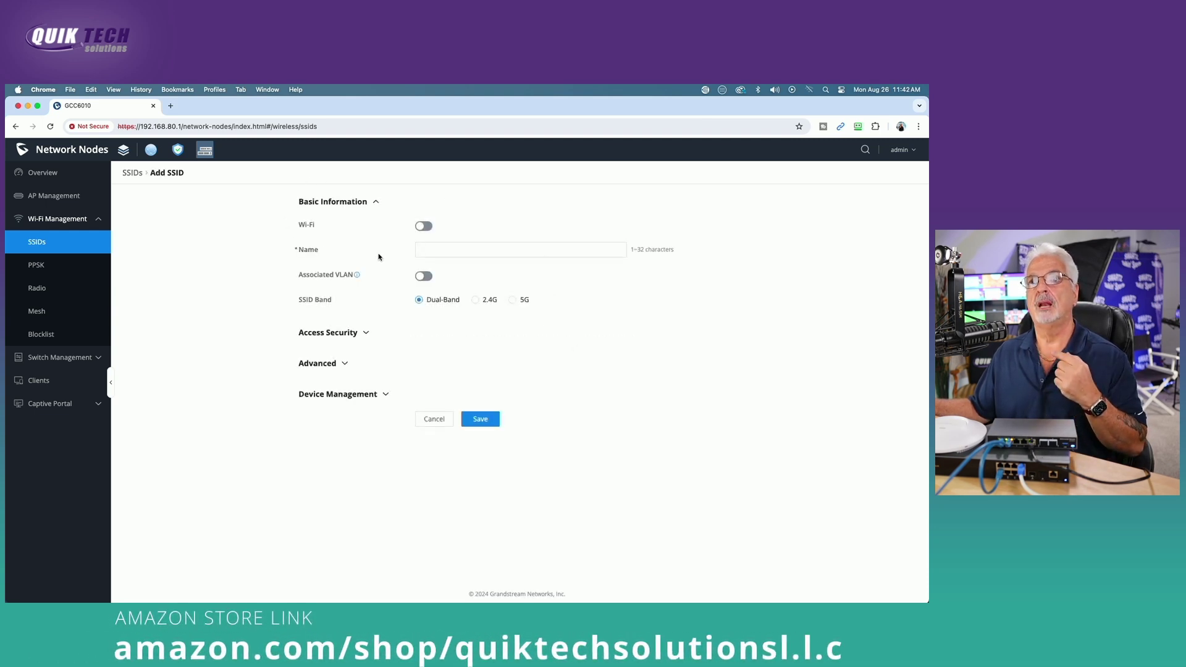
left_click(431, 228)
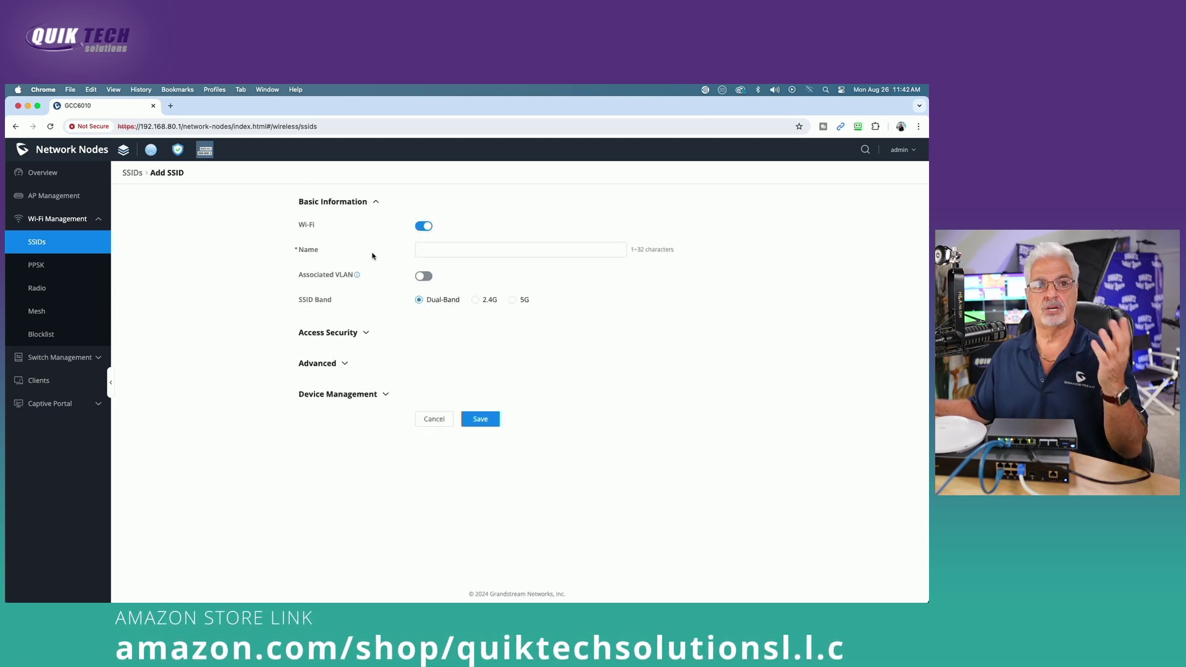
left_click(442, 250)
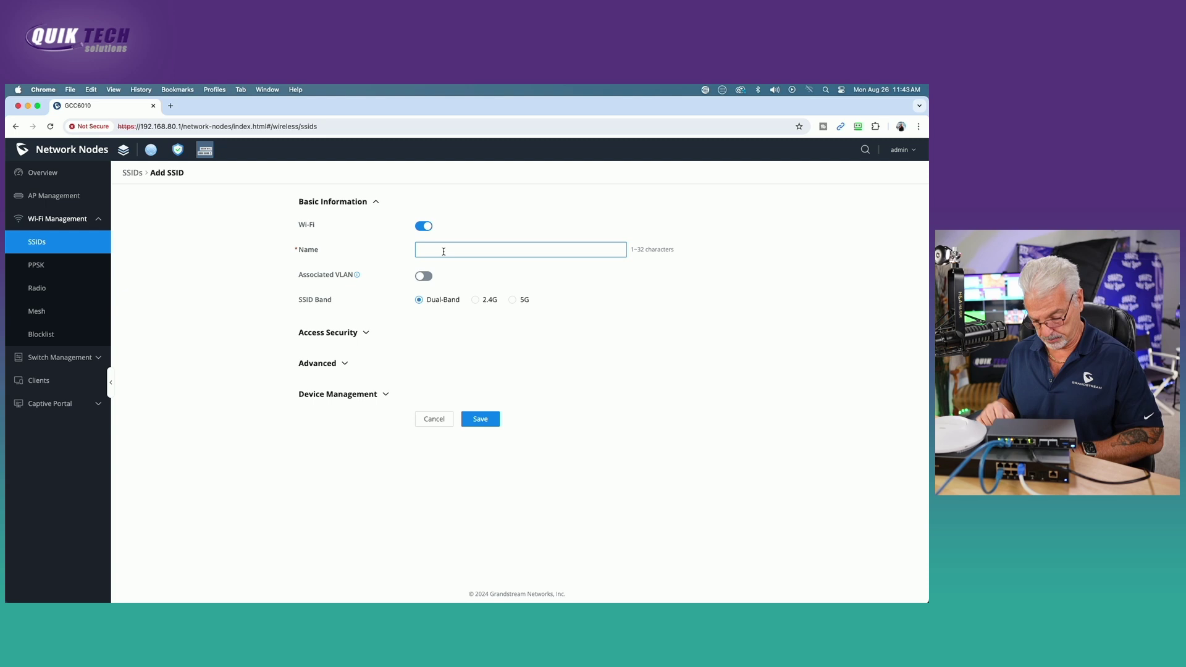
type("Main ")
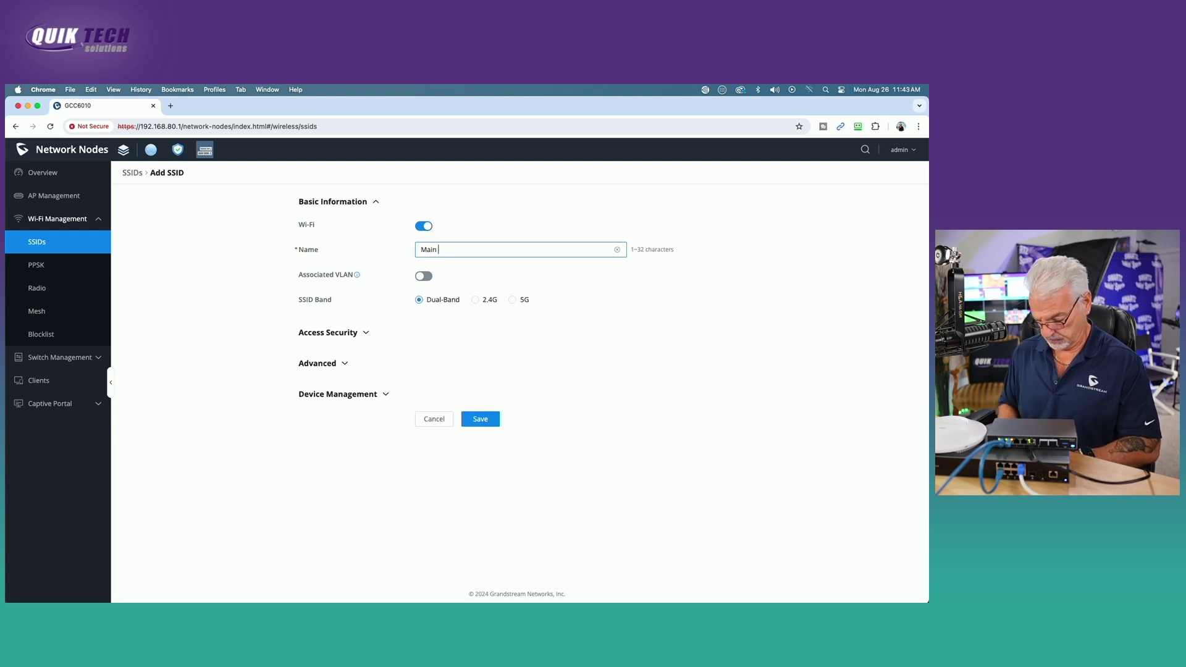
type("WiFi")
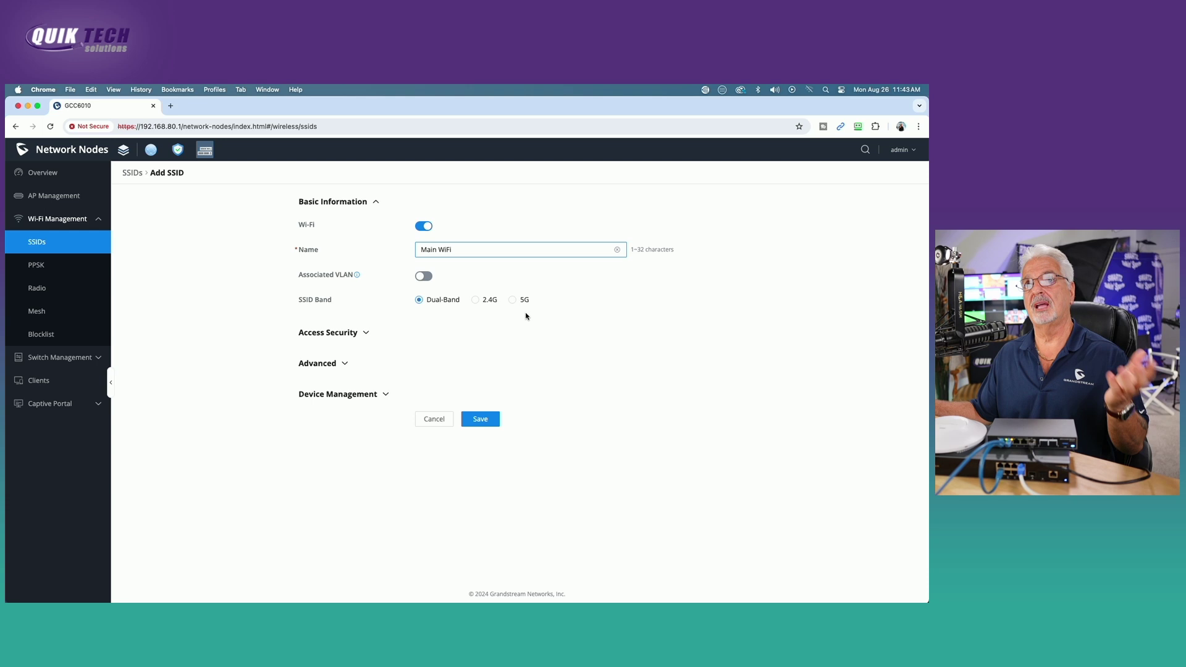
left_click(366, 334)
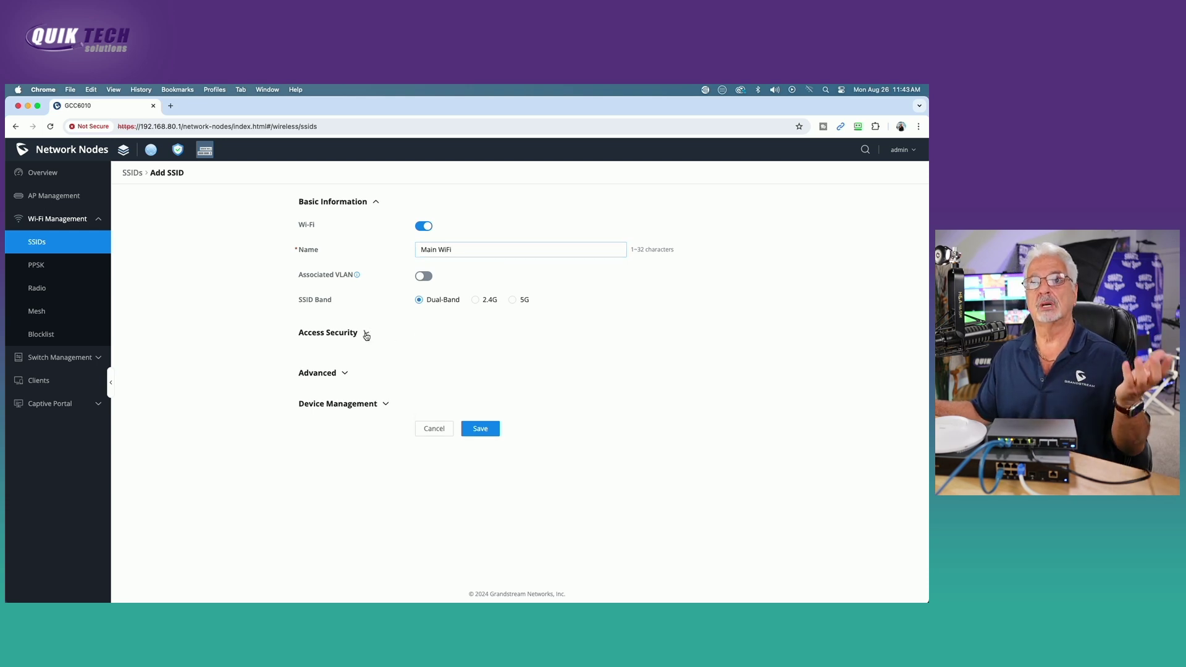
scroll(791, 383, "down", 2)
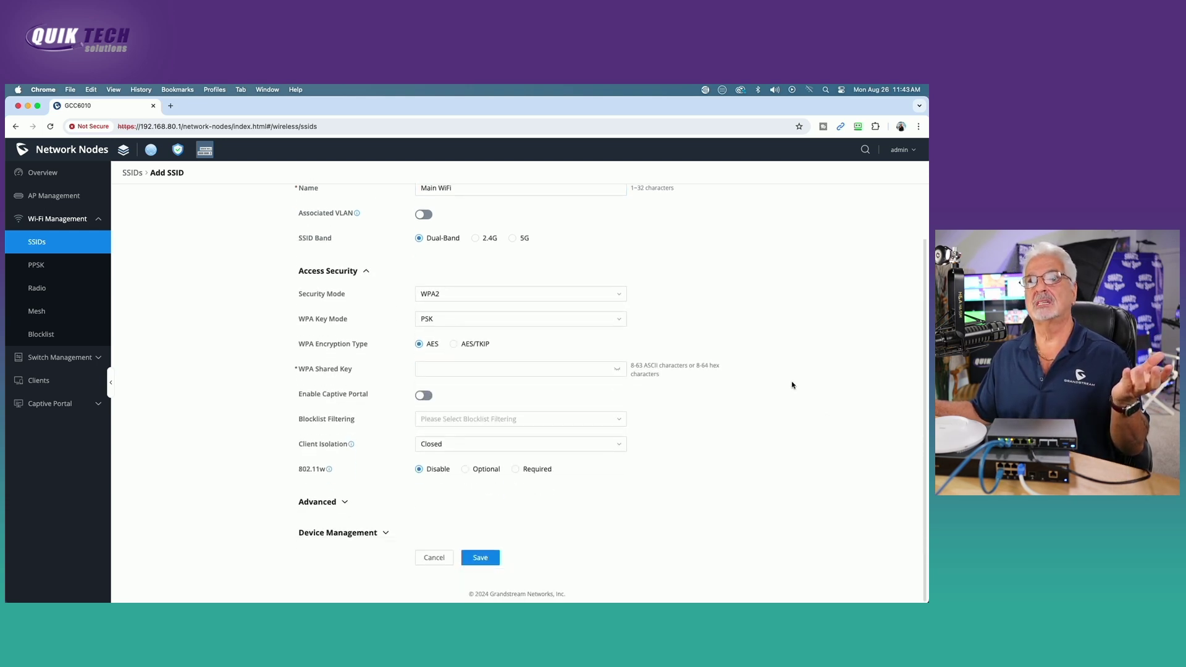
left_click(462, 370)
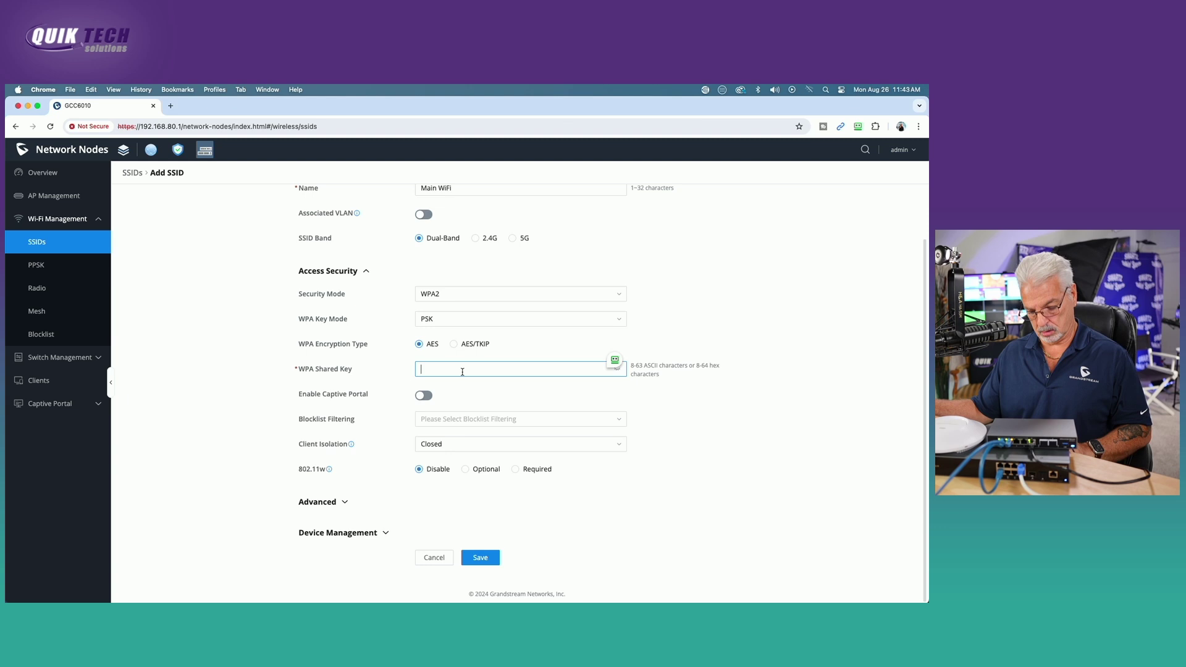
type("••••••••••")
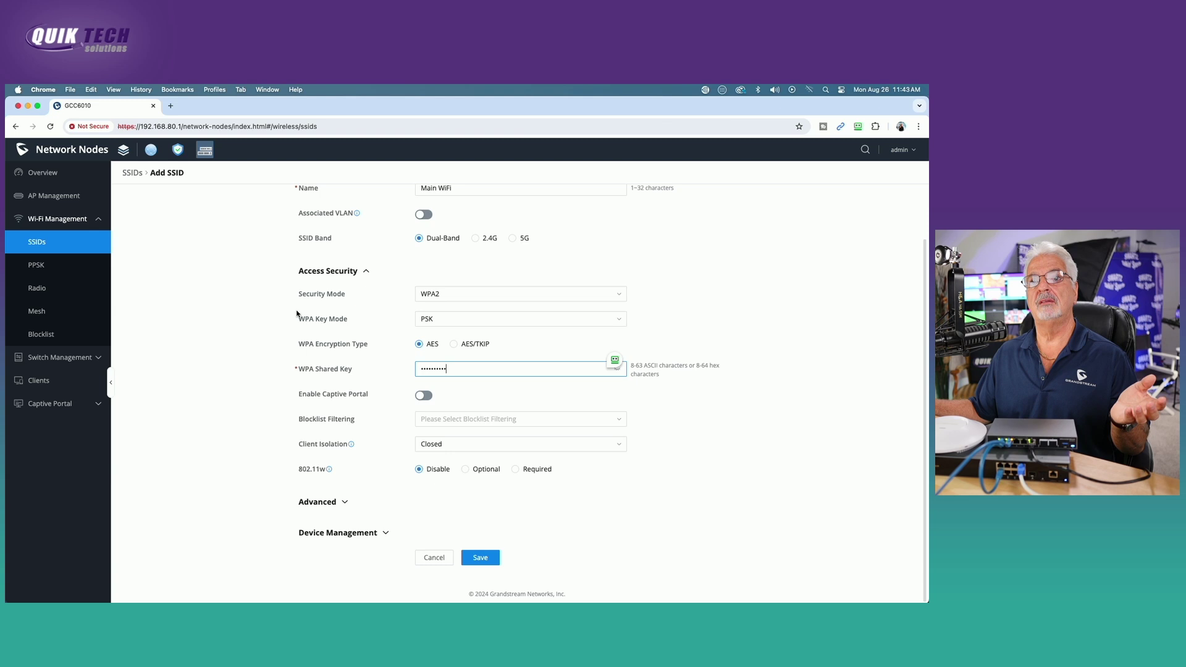
left_click(344, 502)
scroll(812, 453, "down", 5)
scroll(812, 453, "down", 3)
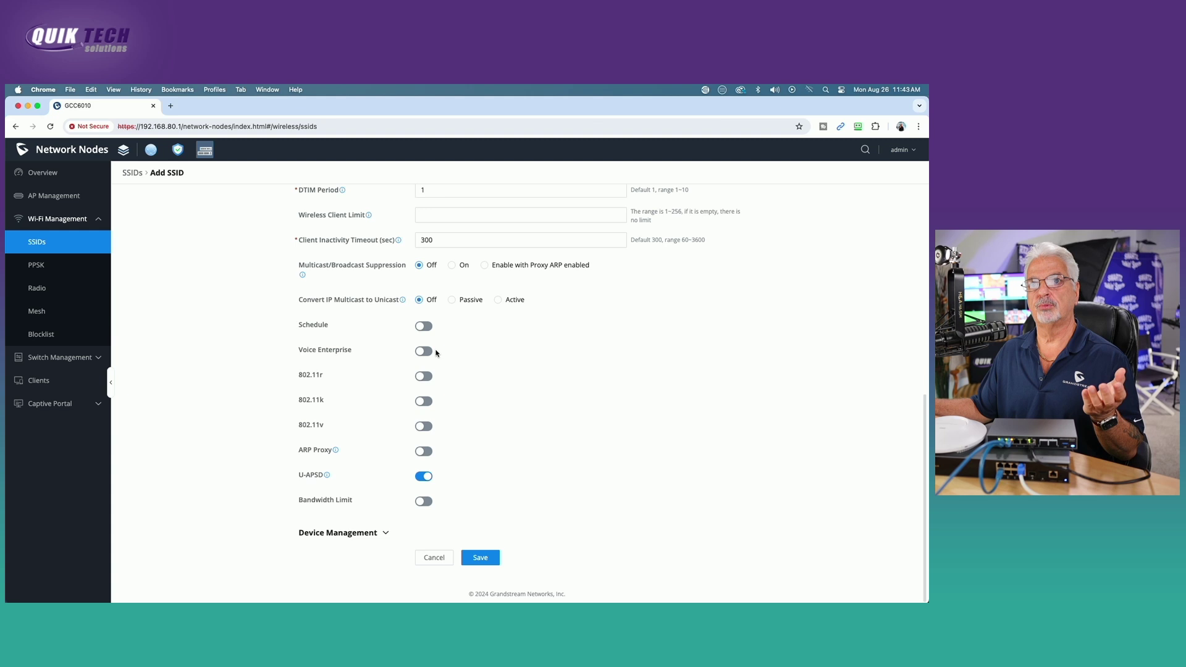
scroll(726, 415, "up", 1)
scroll(726, 416, "up", 2)
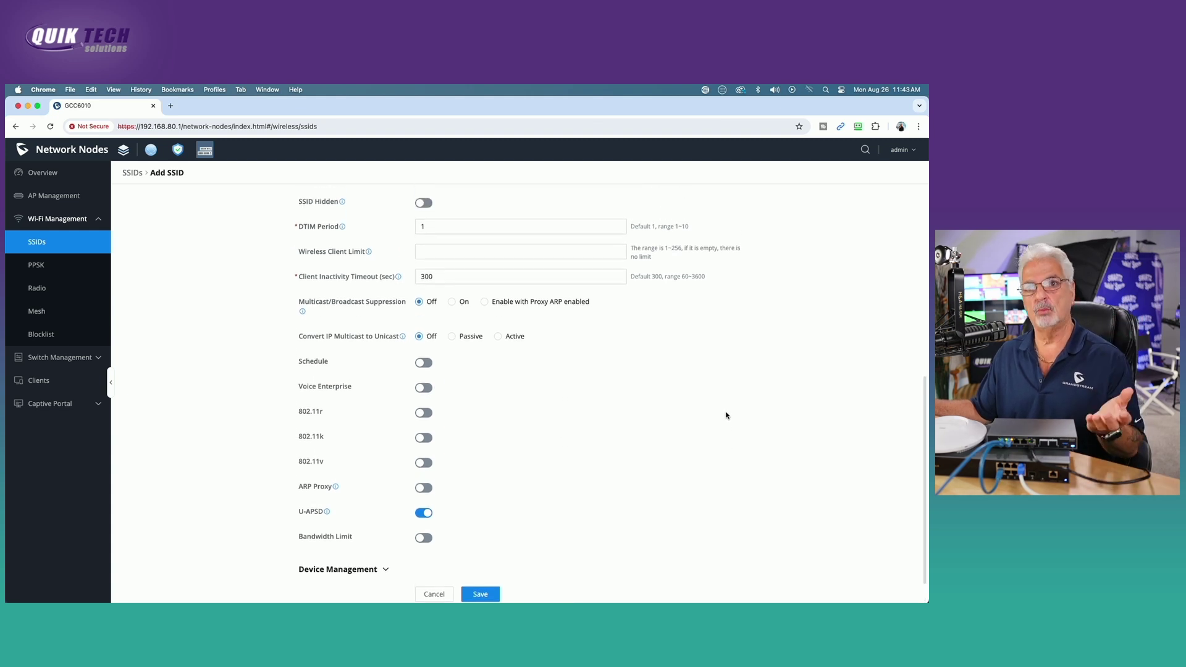
scroll(725, 413, "down", 2)
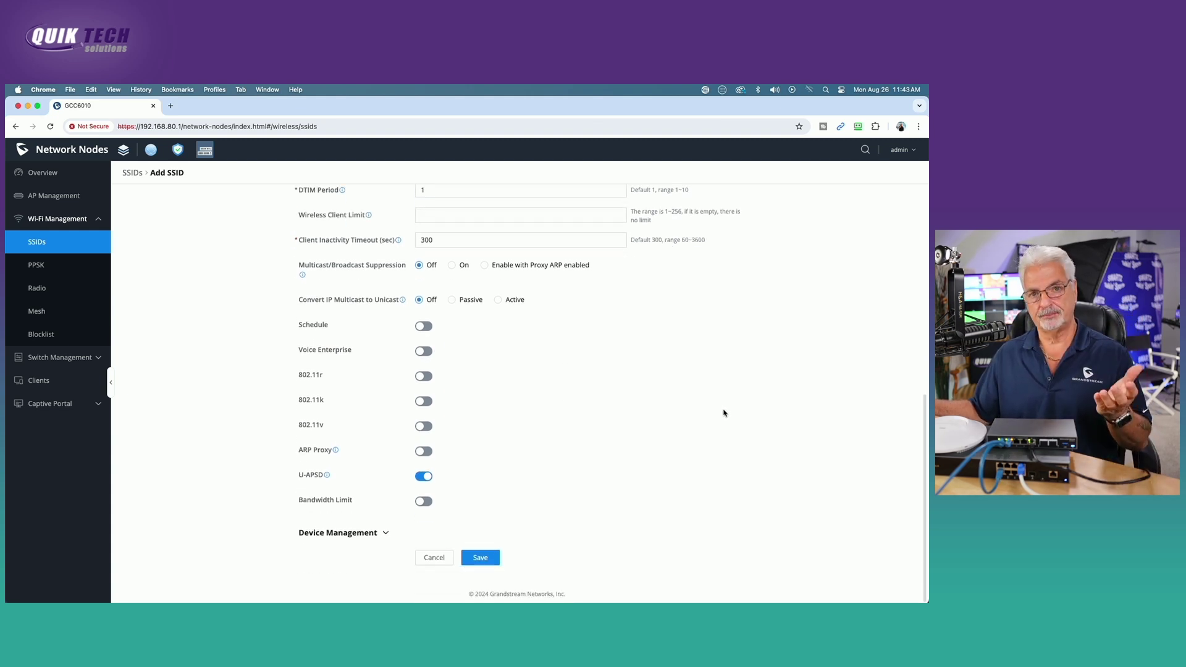
left_click(386, 533)
scroll(725, 424, "down", 4)
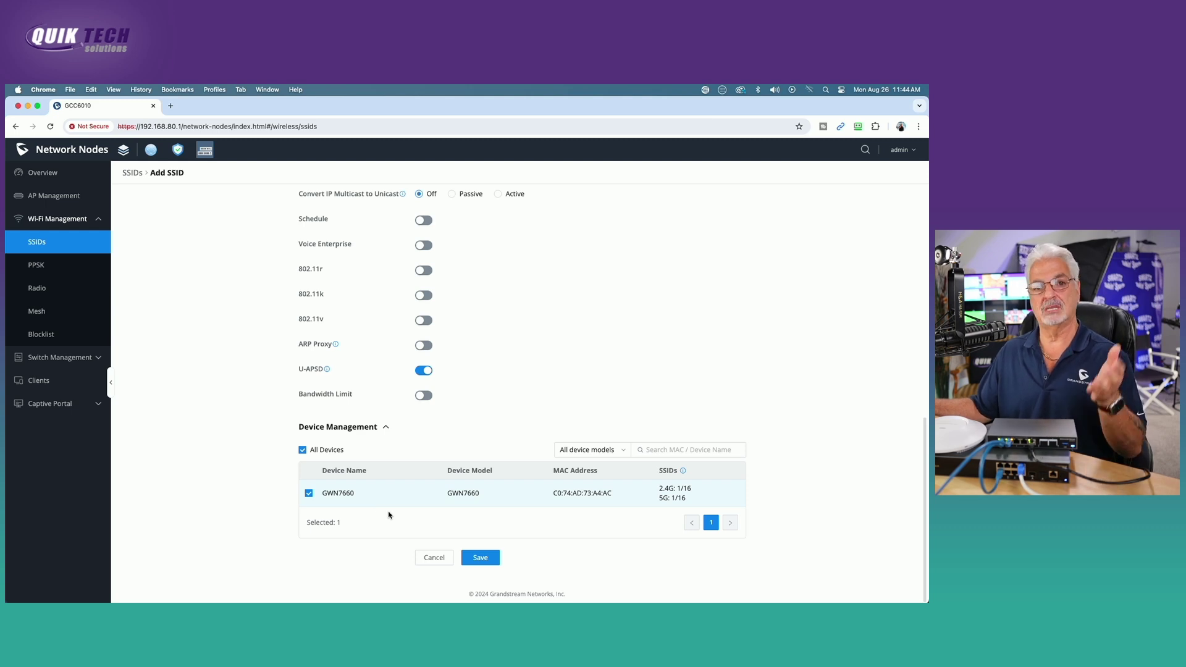
left_click(491, 560)
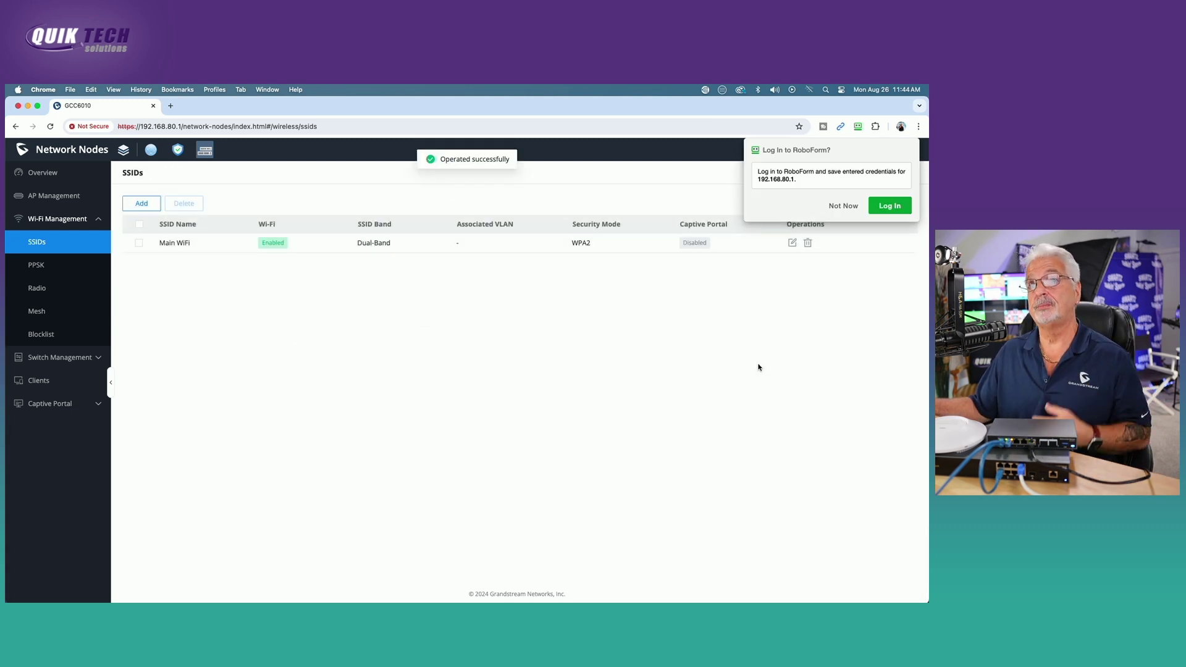
left_click(839, 205)
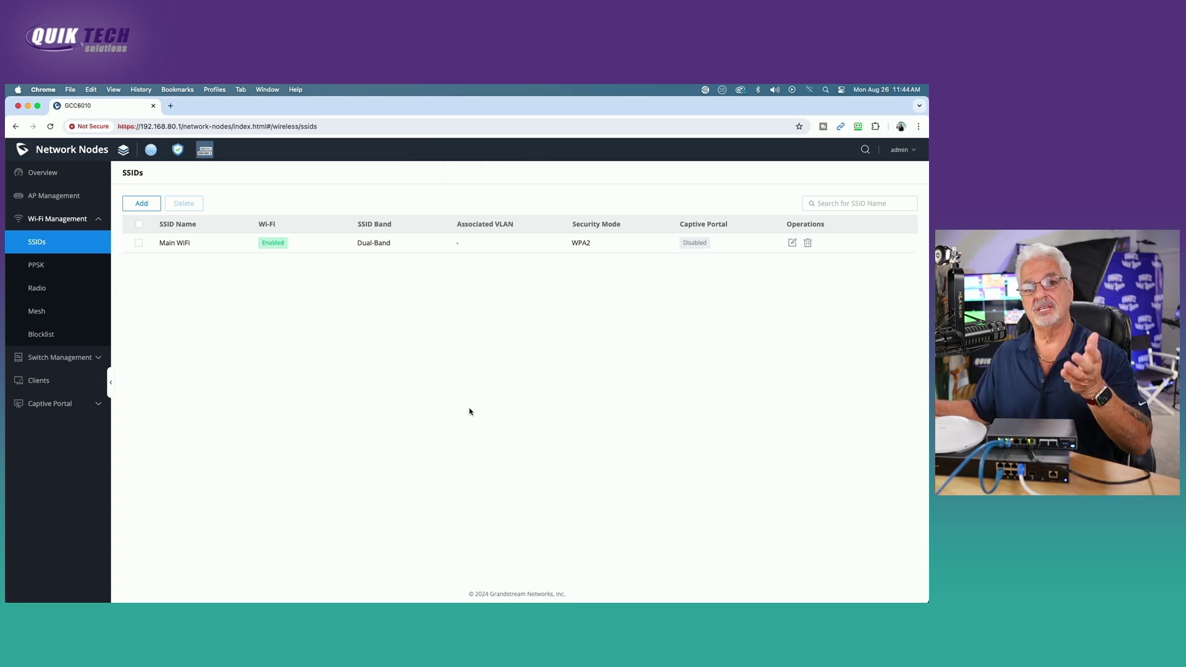
- Add another SSID with Wi-Fi switched on, named 'IoT WiFi'
left_click(142, 205)
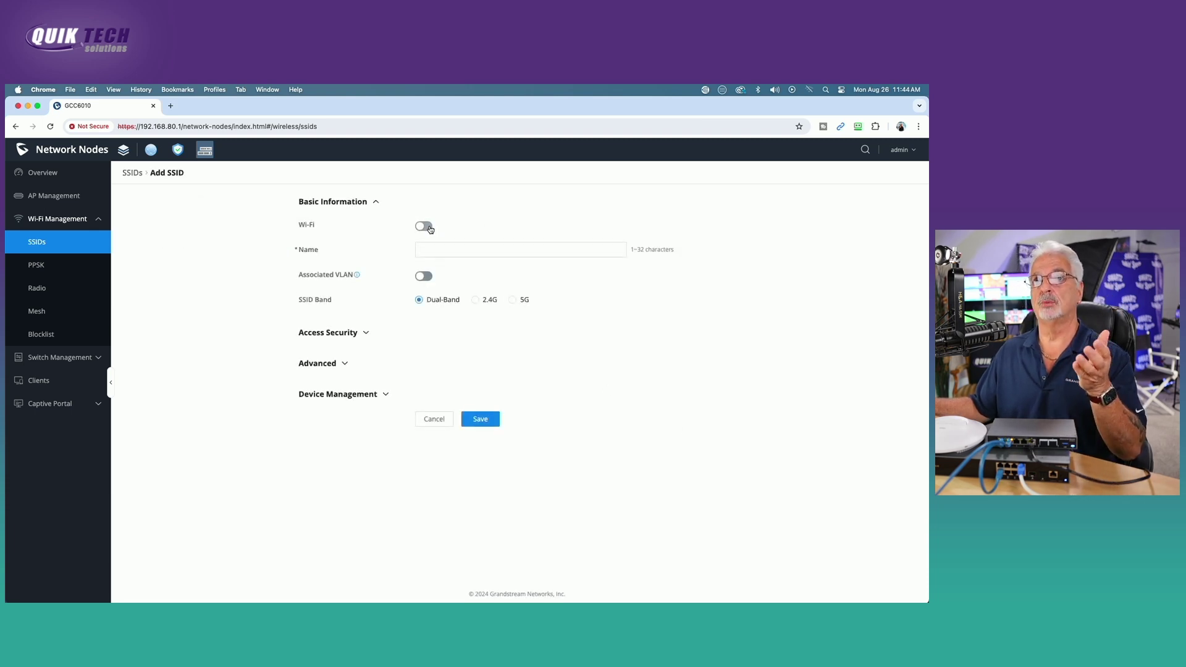
left_click(428, 228)
left_click(440, 250)
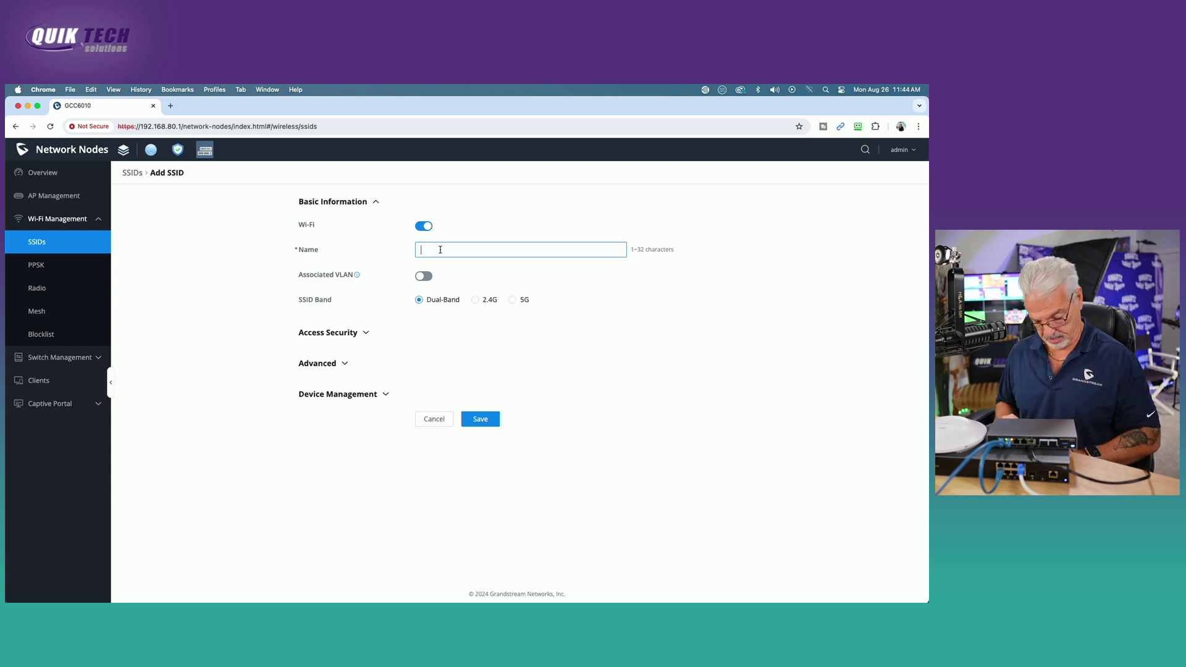
type("IoT W")
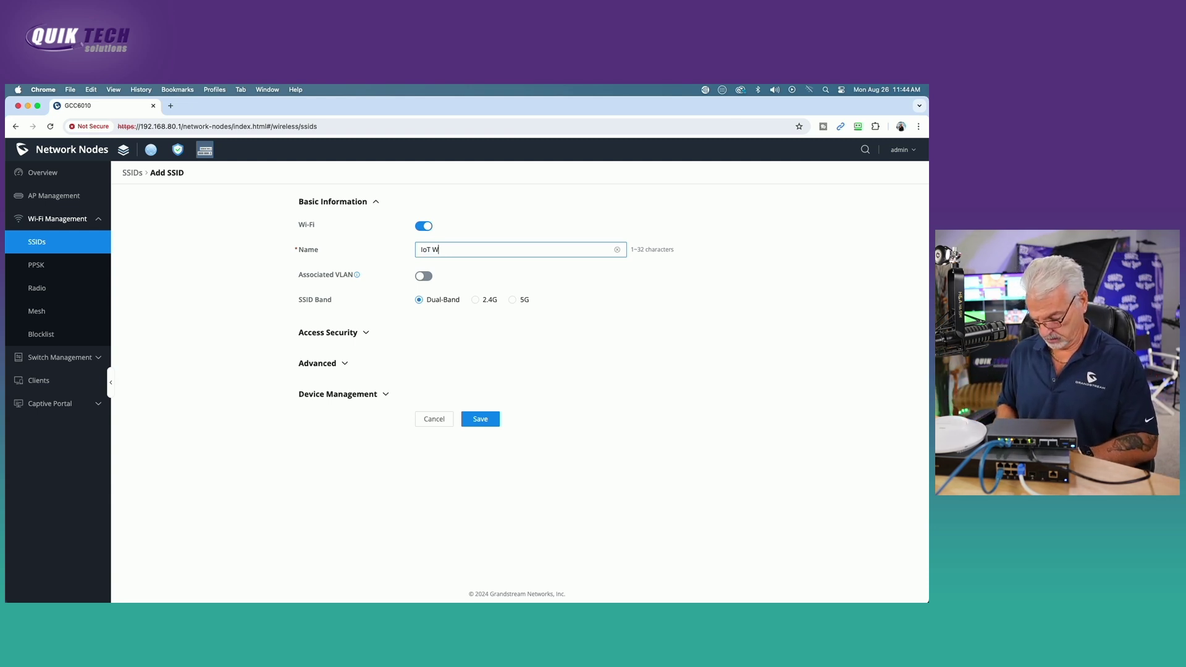
type("iFi")
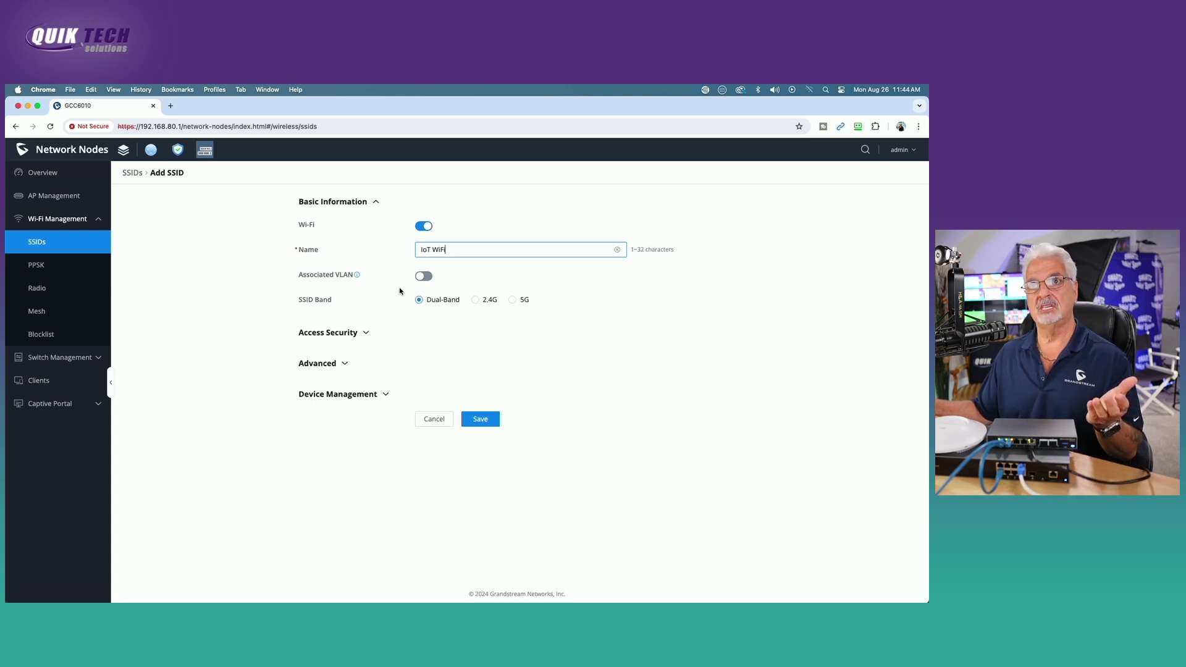
- Associate IoT WiFi with the IoT VLAN and set its SSID band to 2.4G
left_click(426, 277)
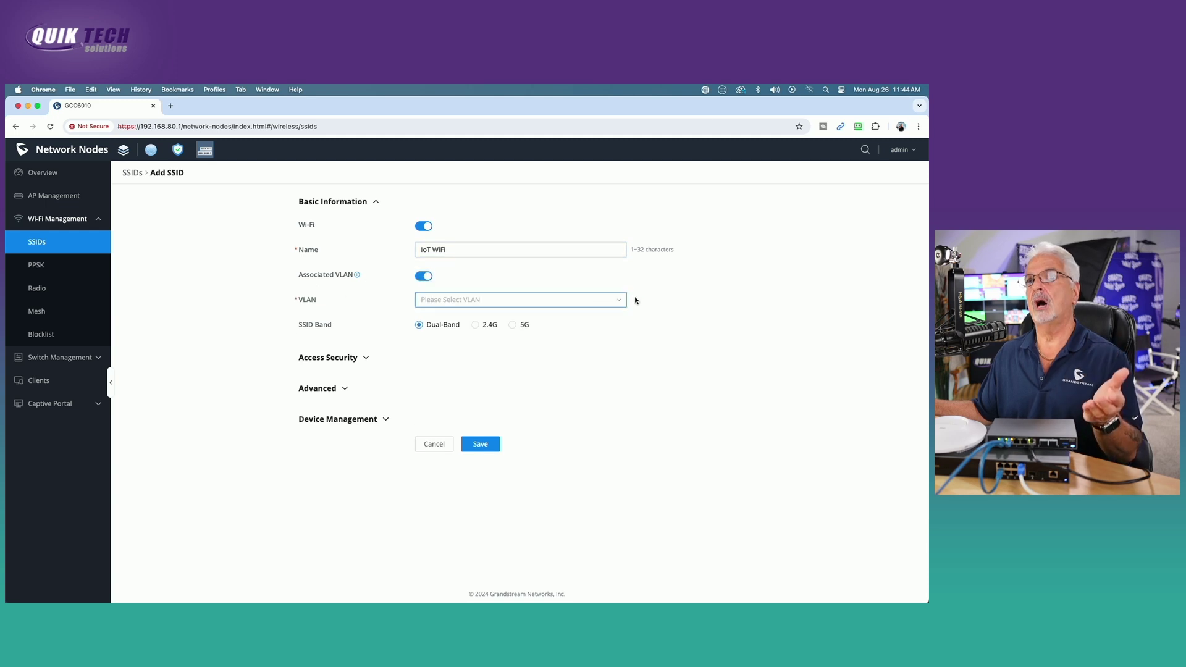
left_click(620, 302)
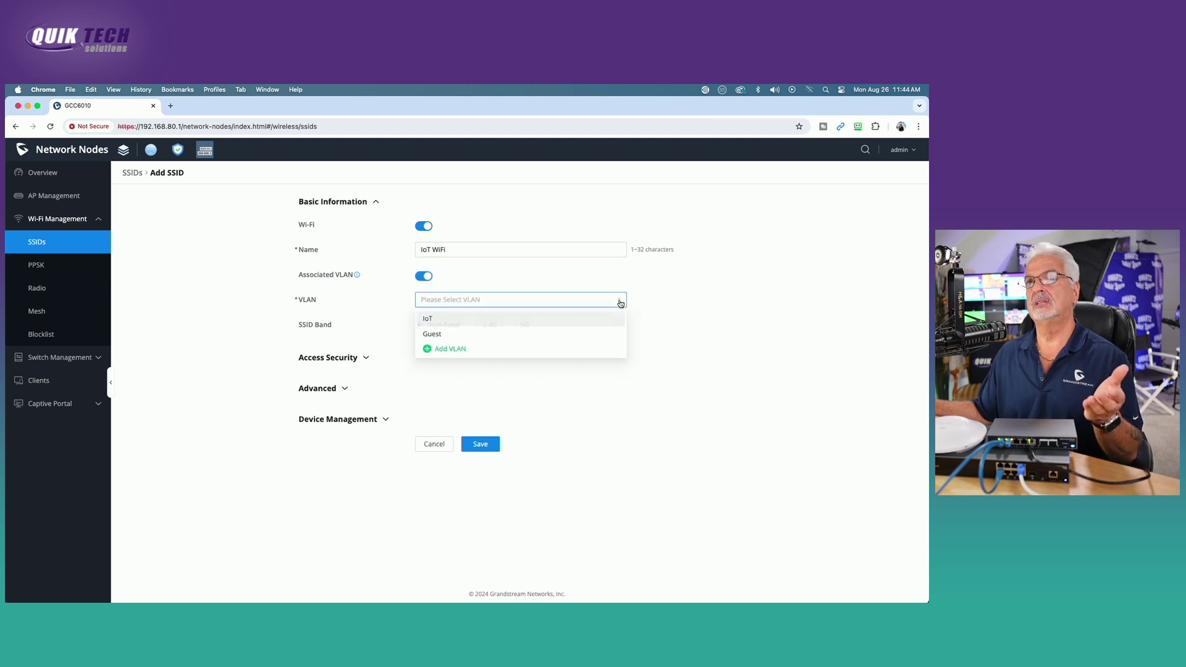
left_click(458, 324)
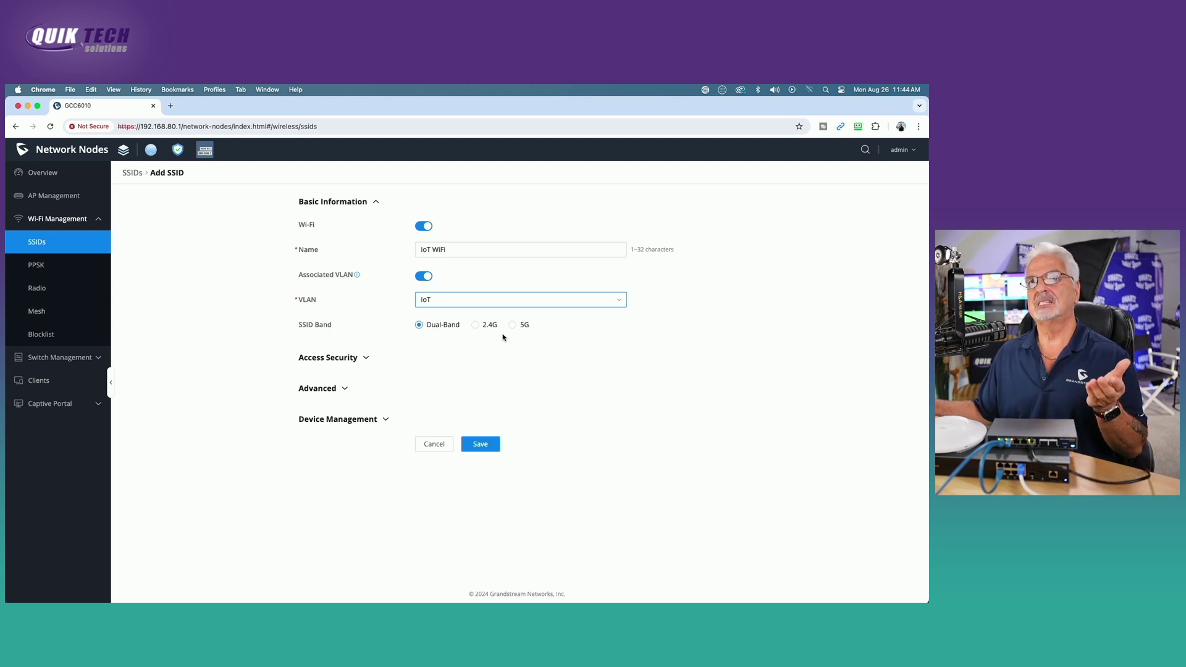
left_click(475, 325)
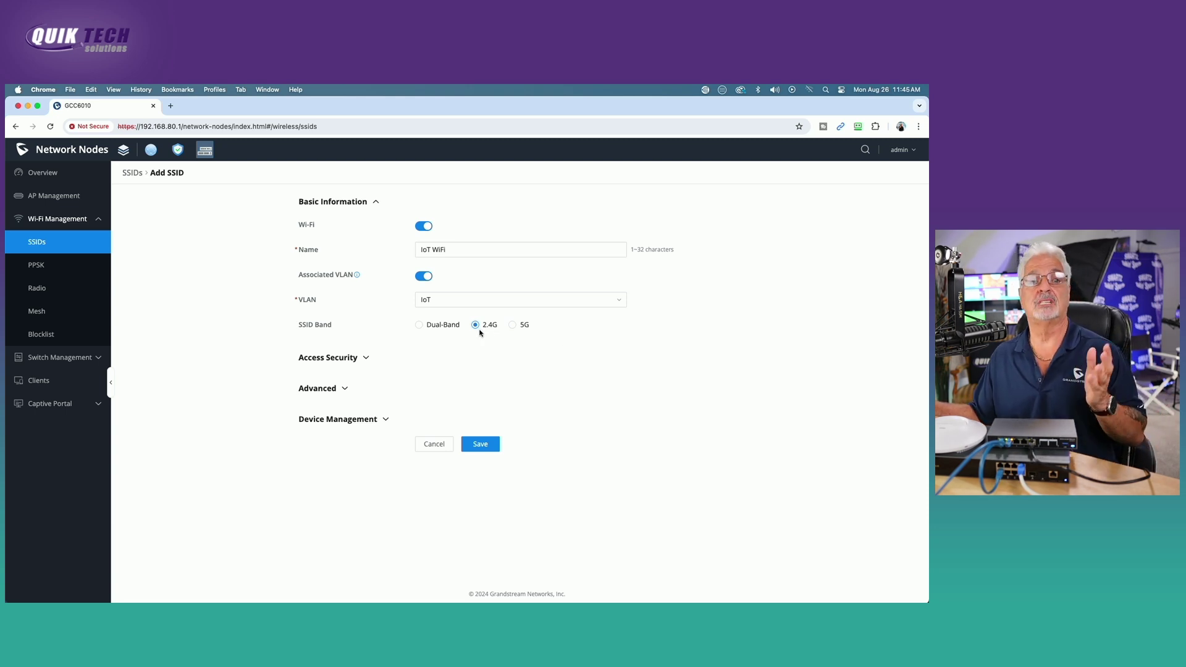
- Enter a WPA2 shared key for IoT WiFi and save the SSID, declining RoboForm
left_click(369, 359)
left_click(488, 454)
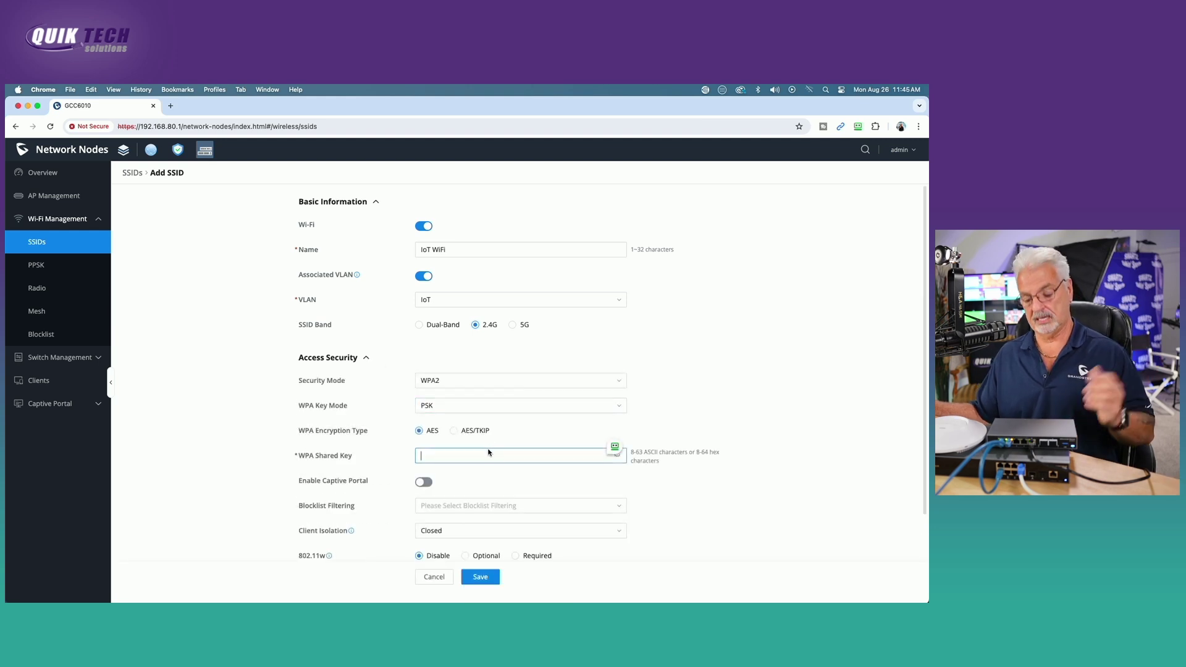
type("•••••")
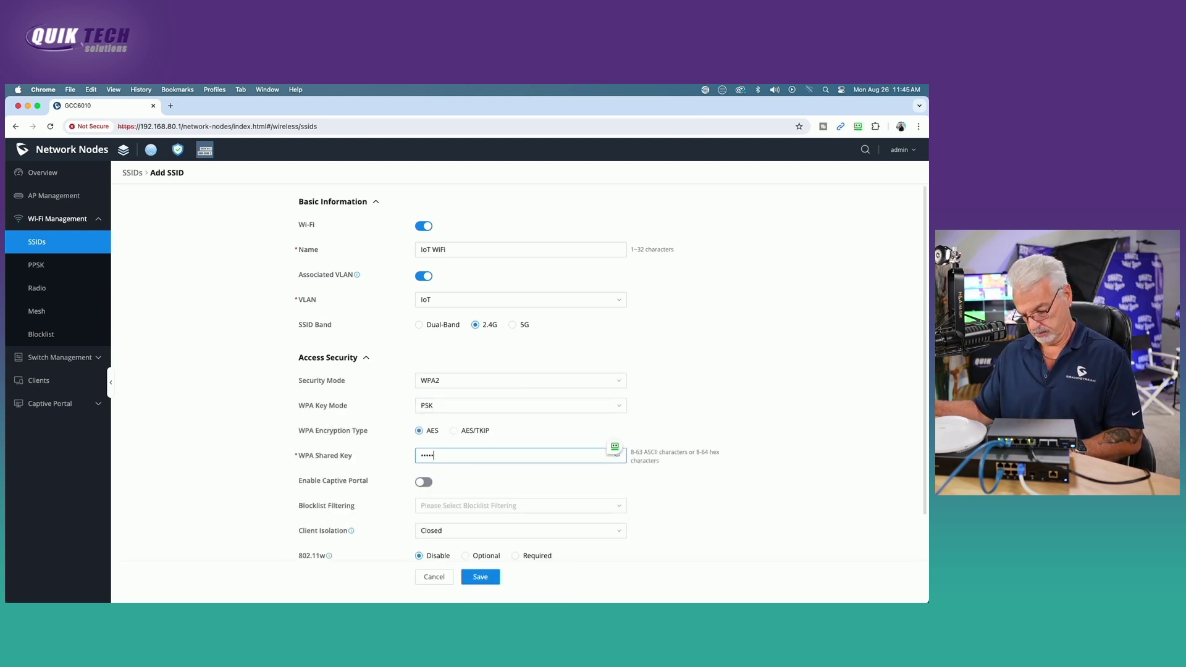
type("••••")
scroll(795, 390, "down", 3)
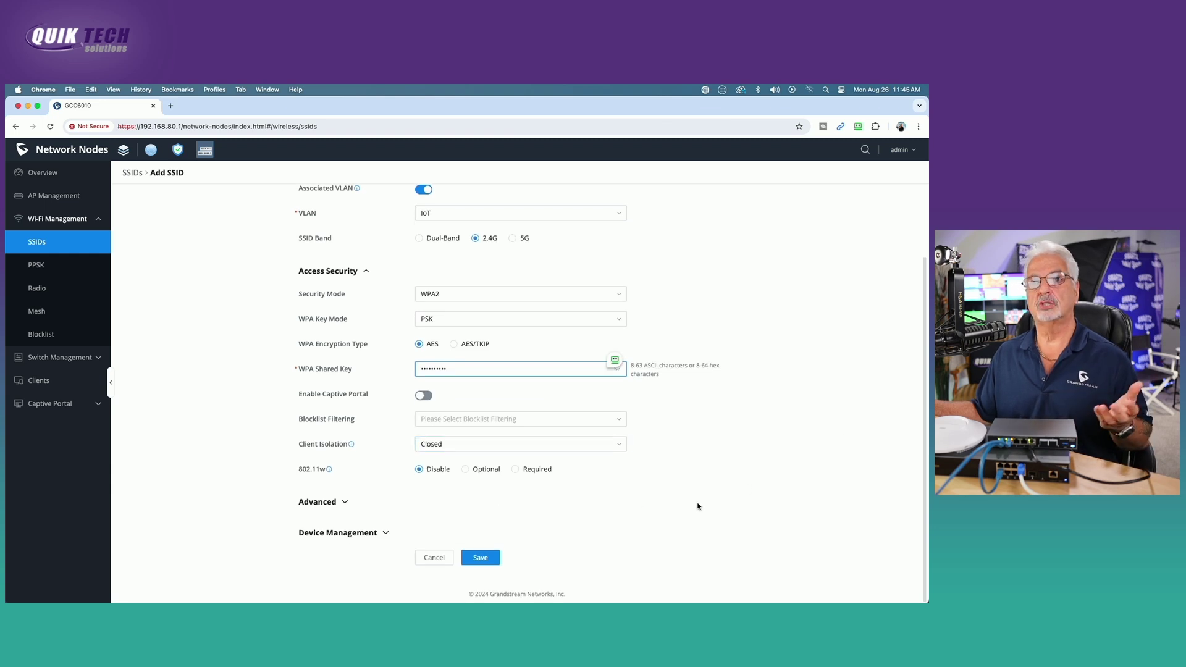
left_click(385, 534)
scroll(751, 499, "down", 2)
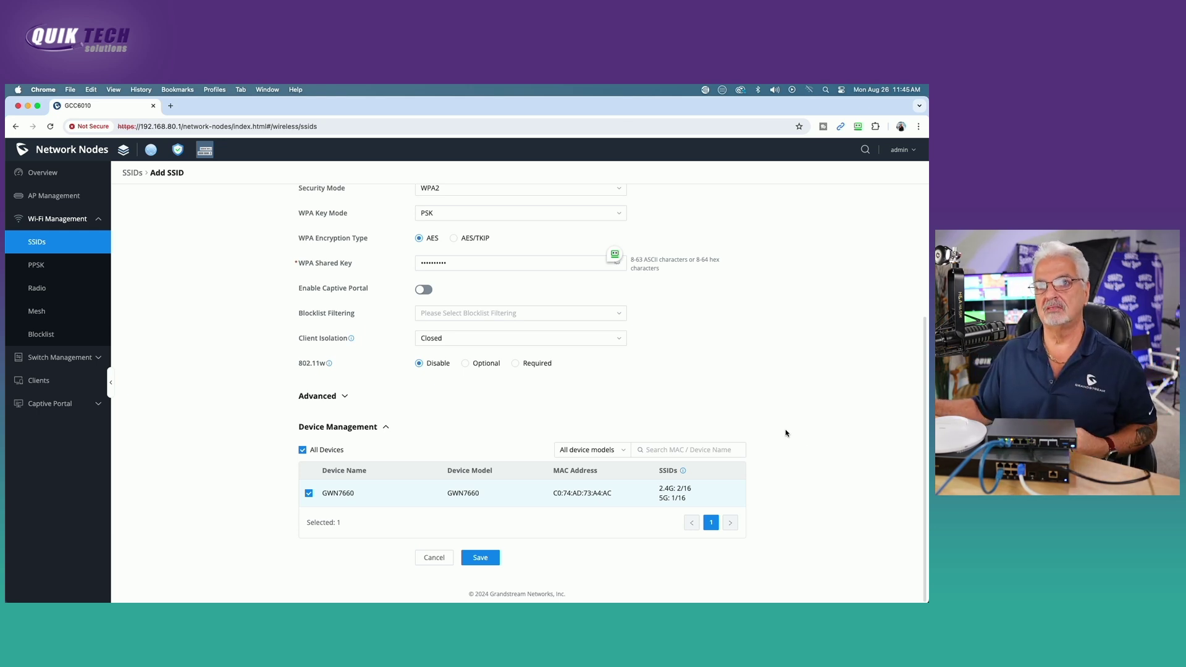
left_click(481, 559)
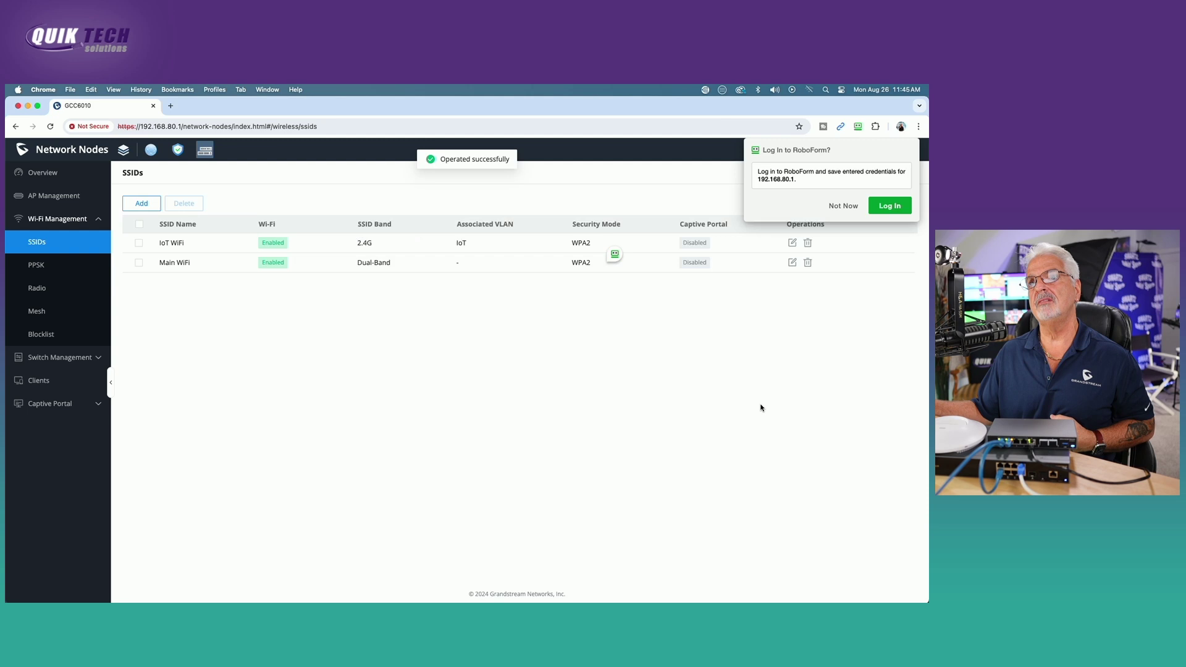
left_click(842, 206)
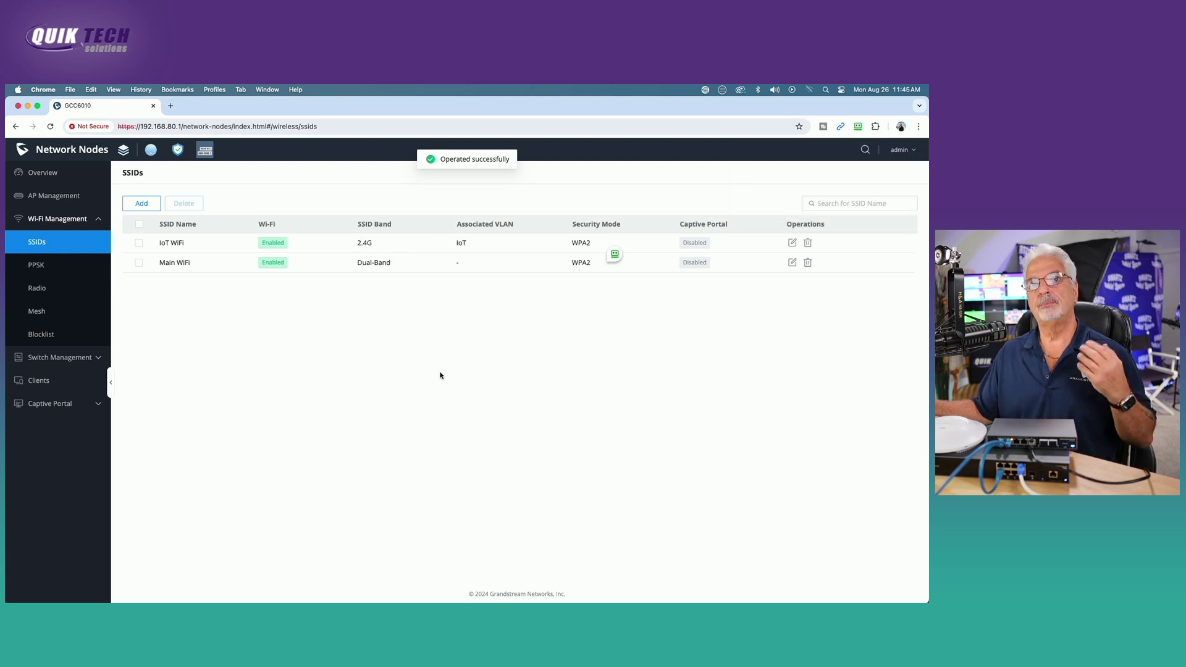
left_click(141, 204)
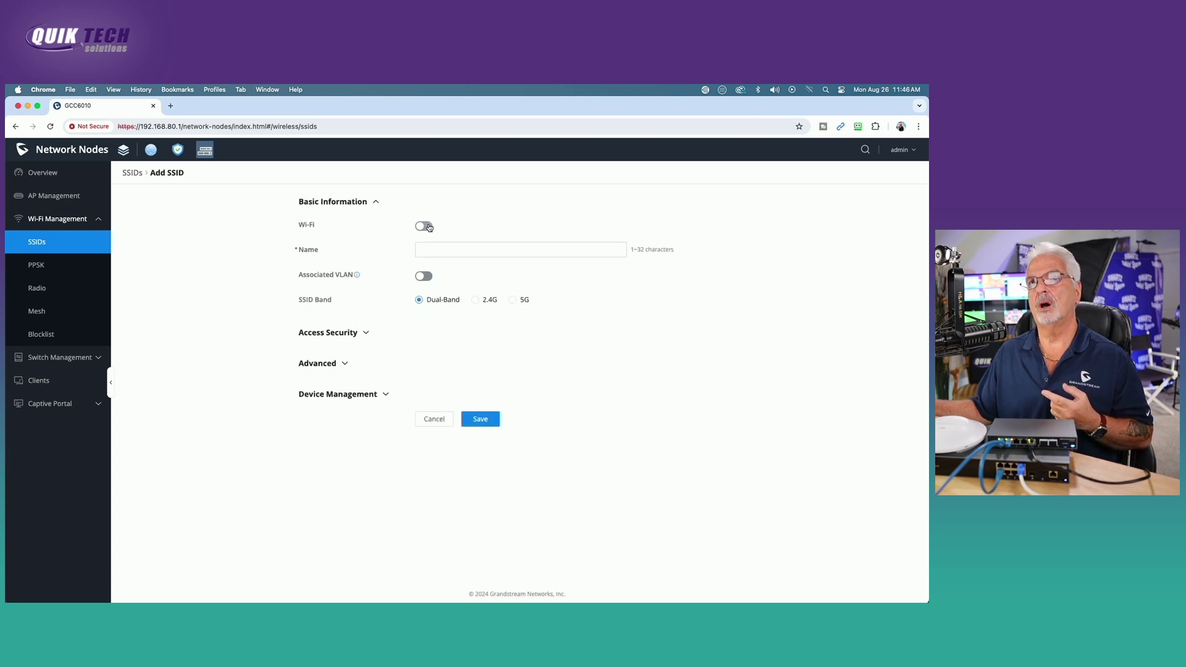
- Enable Wi-Fi, name the SSID 'Guest WiFi' and associate it with the Guest VLAN
left_click(424, 227)
left_click(440, 250)
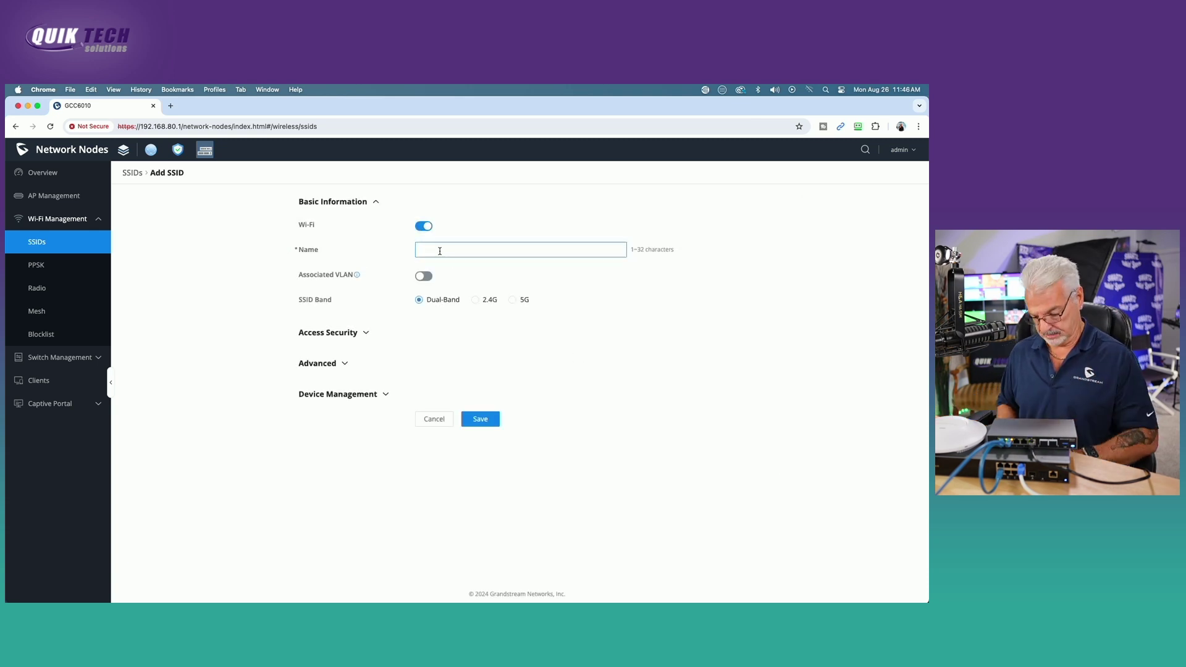
type("Guest WiFi")
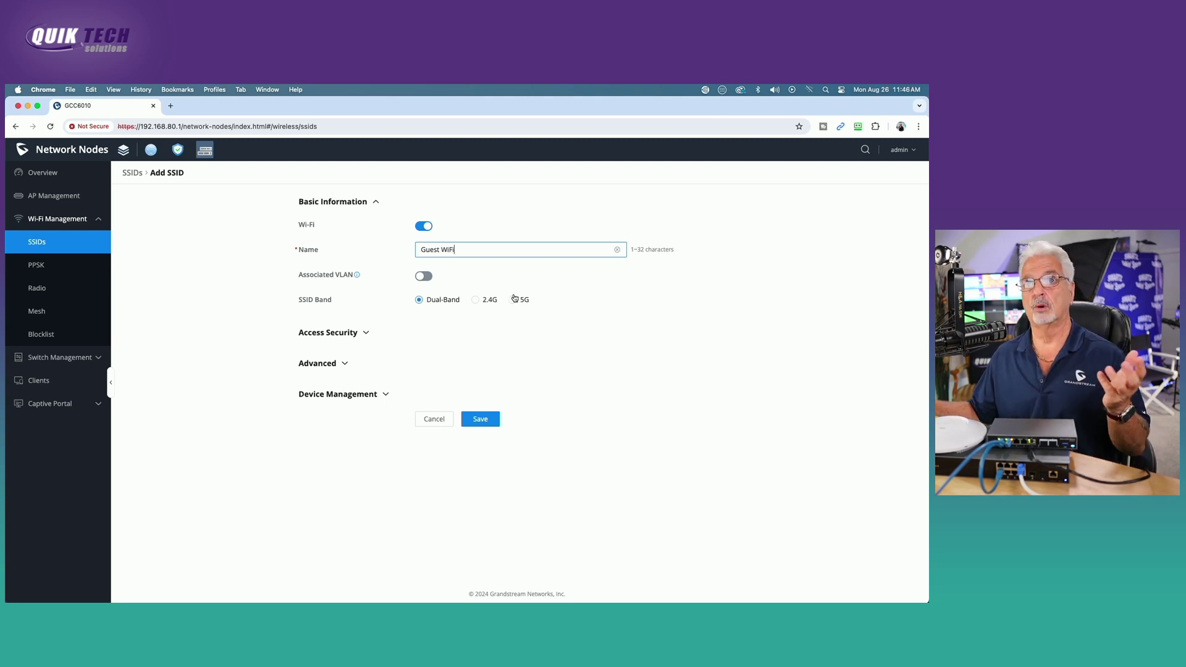
left_click(424, 276)
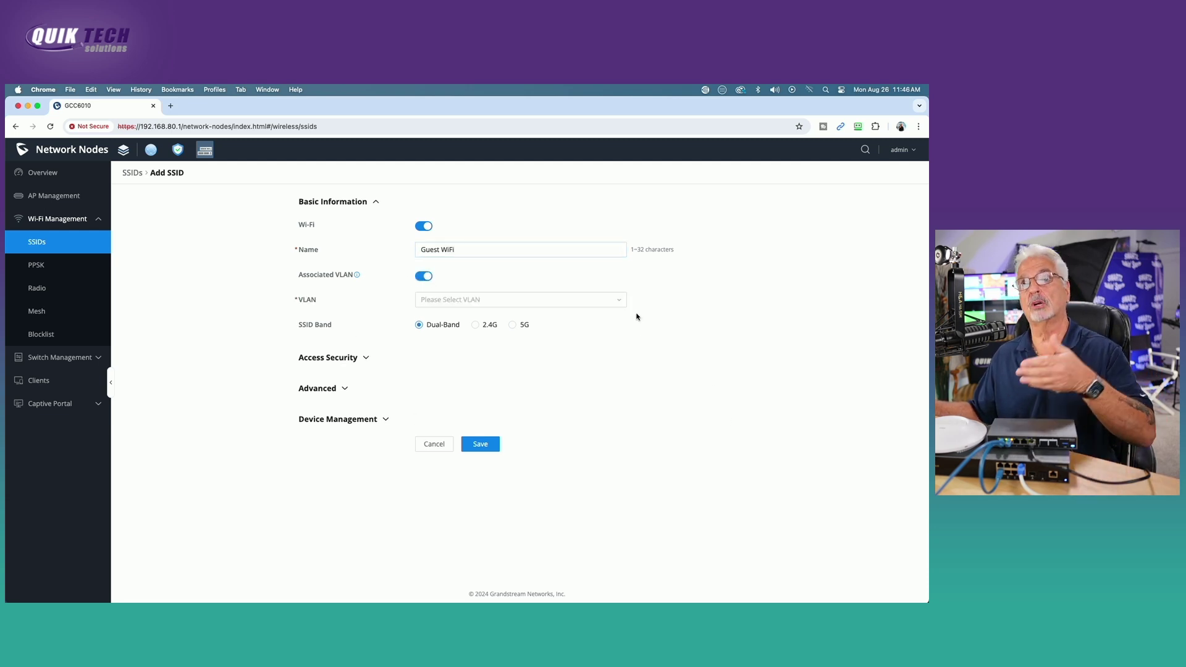
left_click(618, 301)
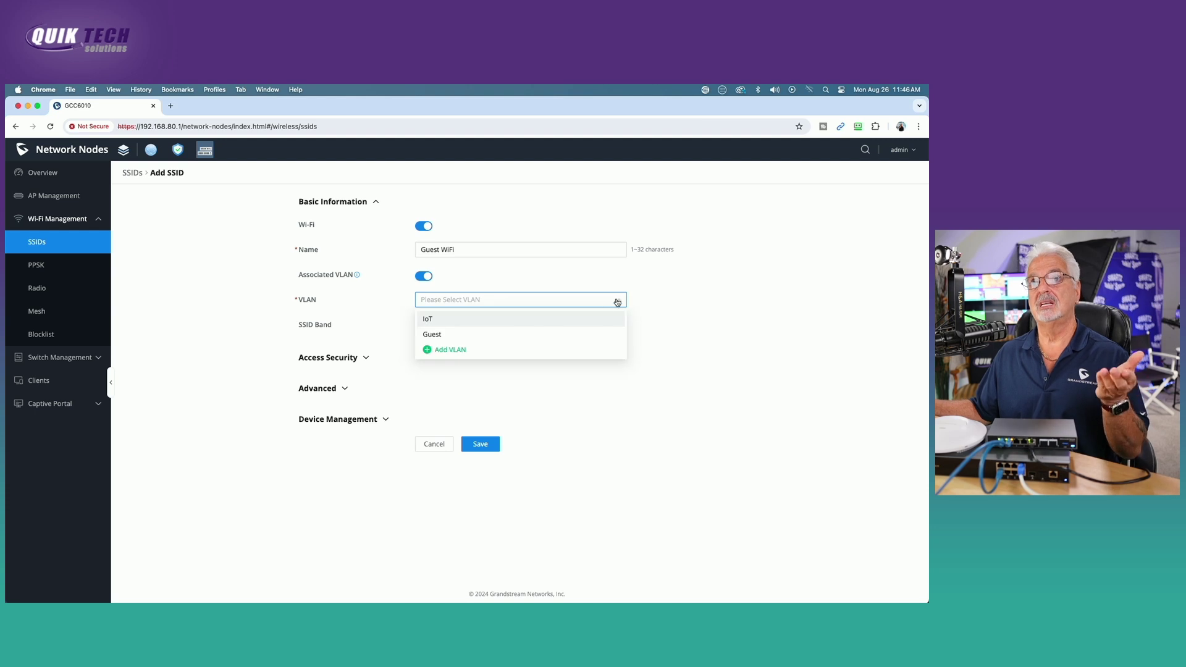
left_click(463, 335)
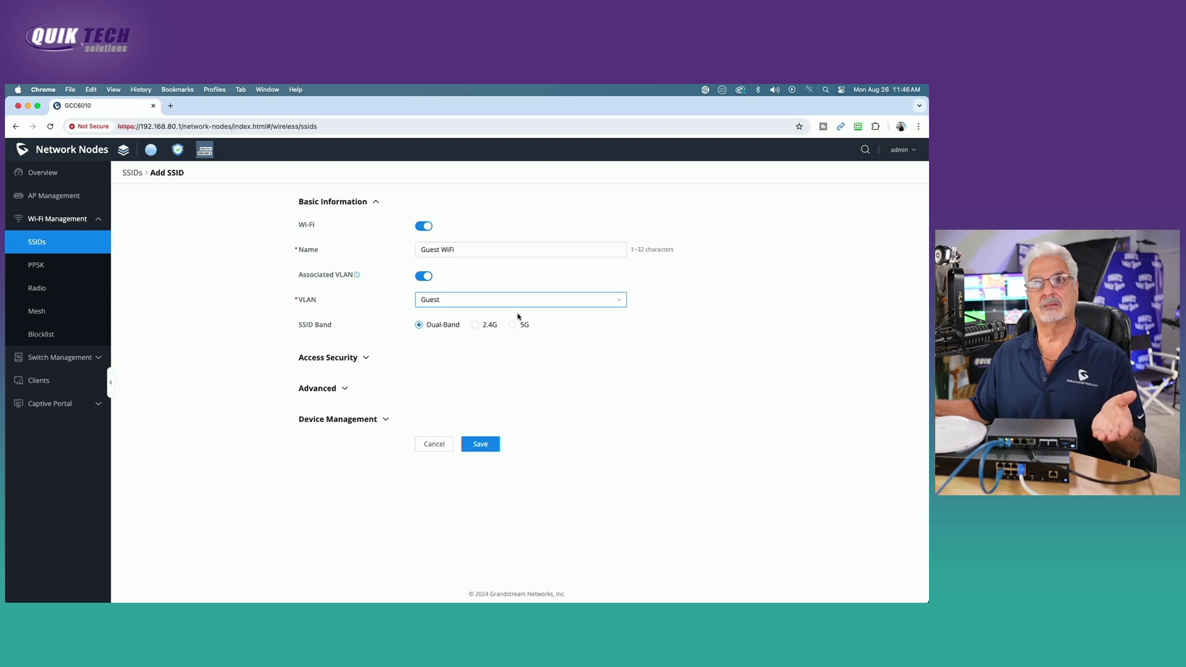
left_click(373, 360)
- Give Guest WiFi its WPA shared key, set Client Isolation to Radio, and save
left_click(459, 455)
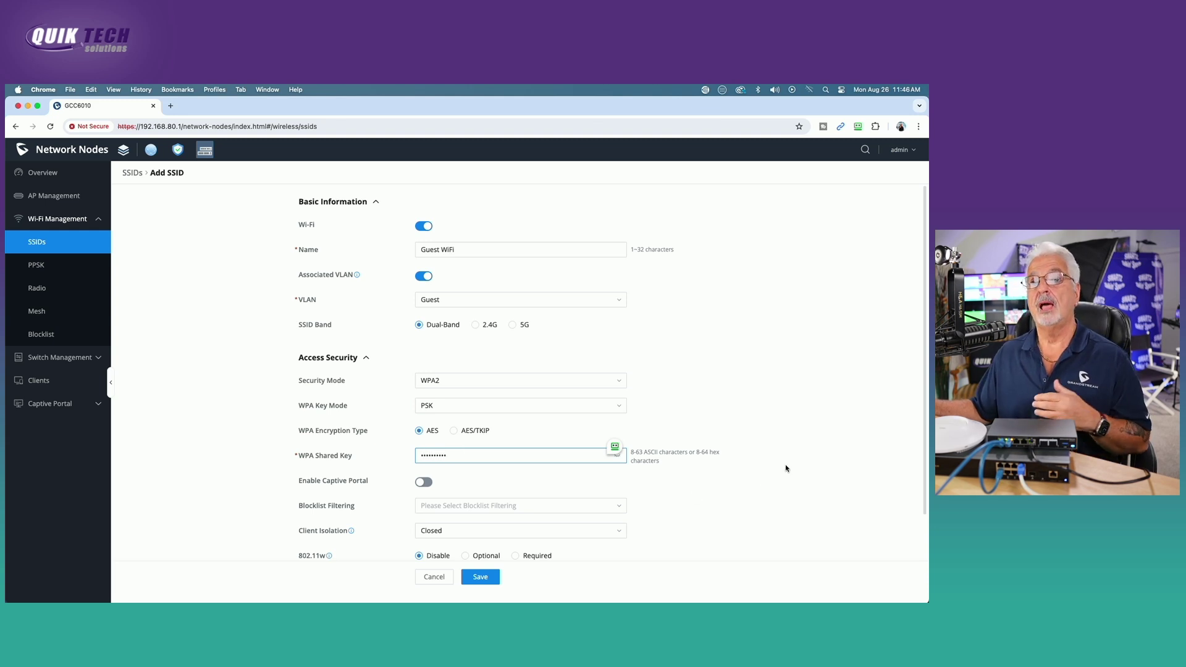
scroll(784, 466, "down", 3)
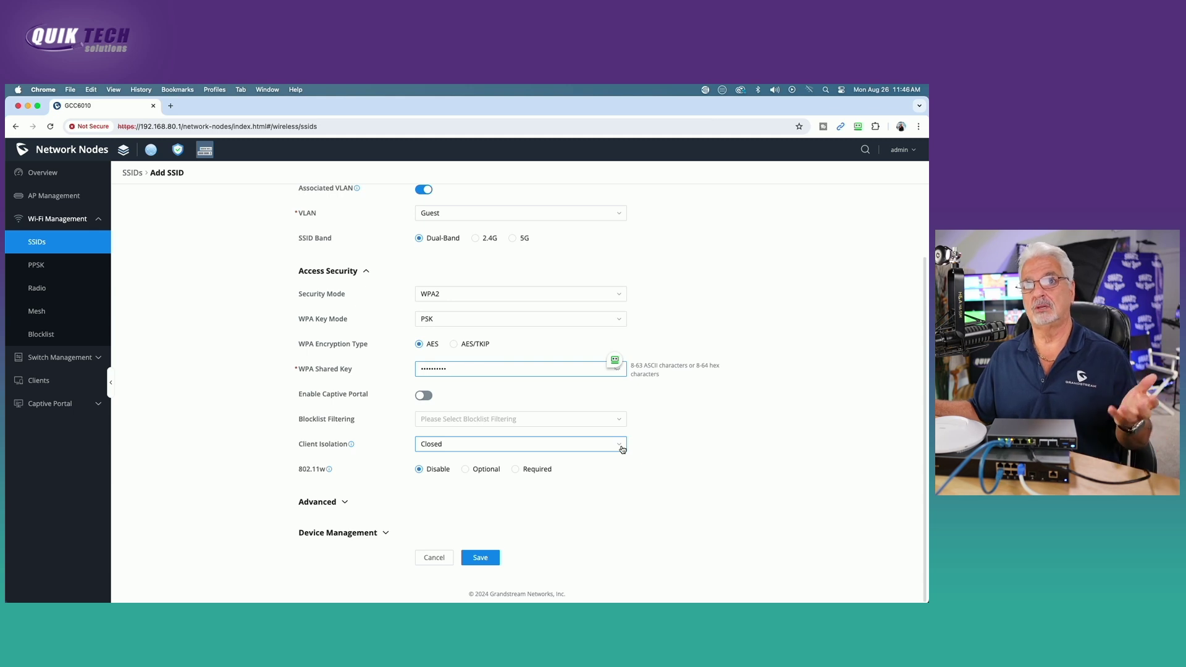
mouse_move(350, 445)
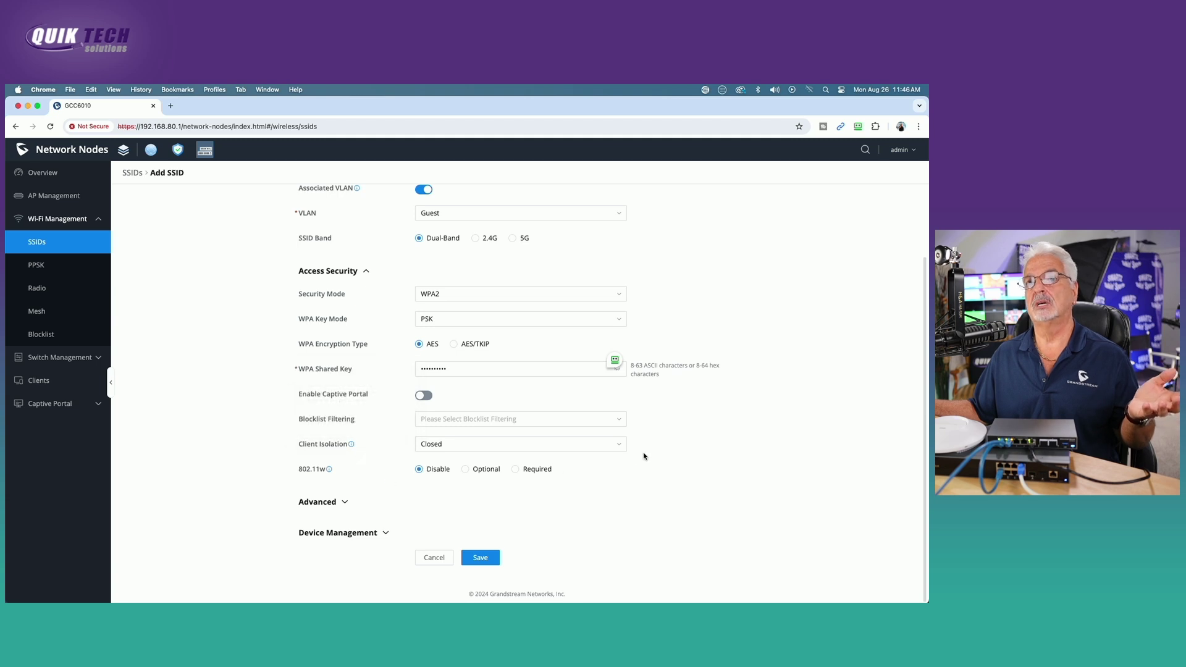
left_click(576, 449)
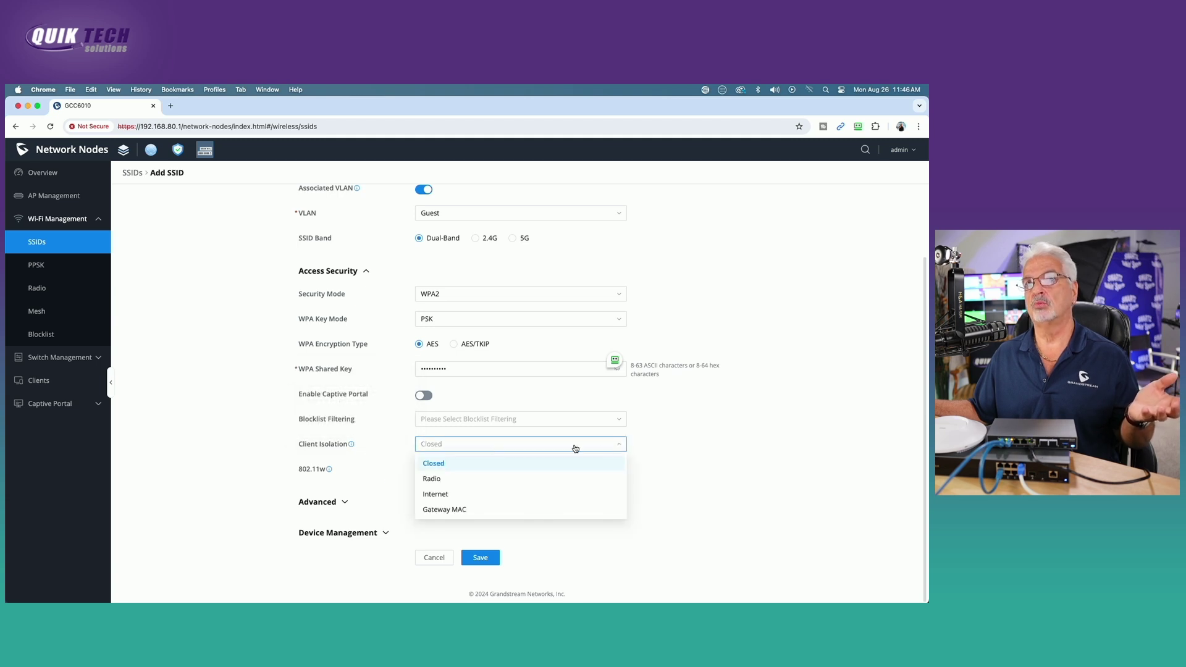
left_click(451, 482)
mouse_move(351, 446)
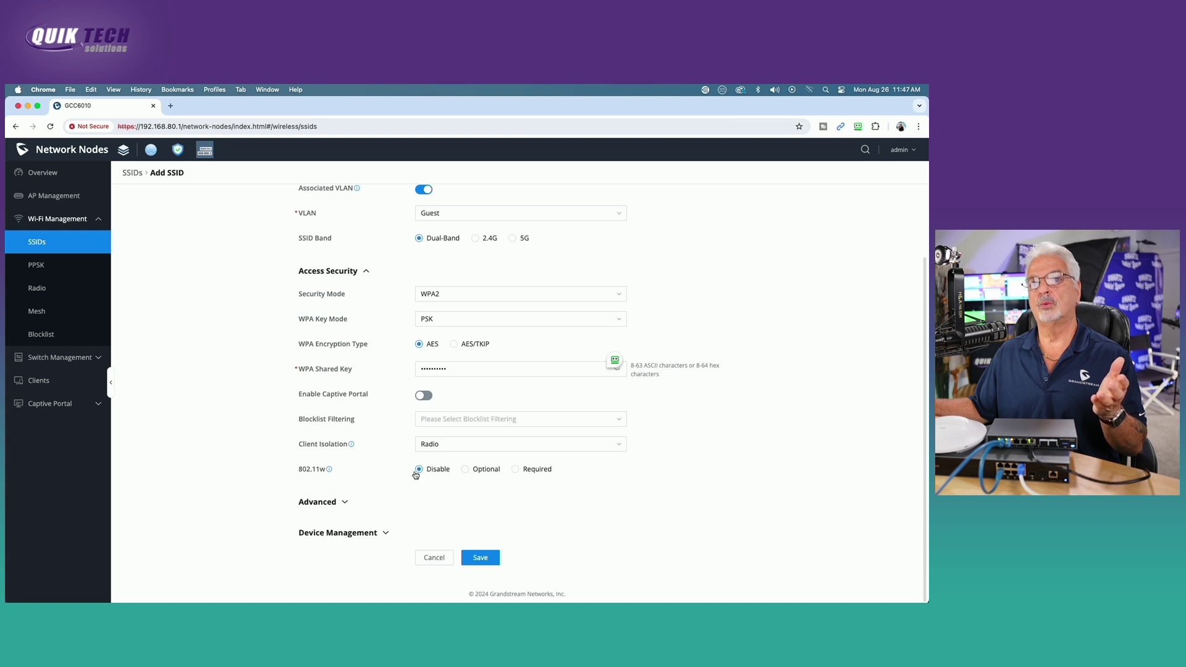
left_click(493, 559)
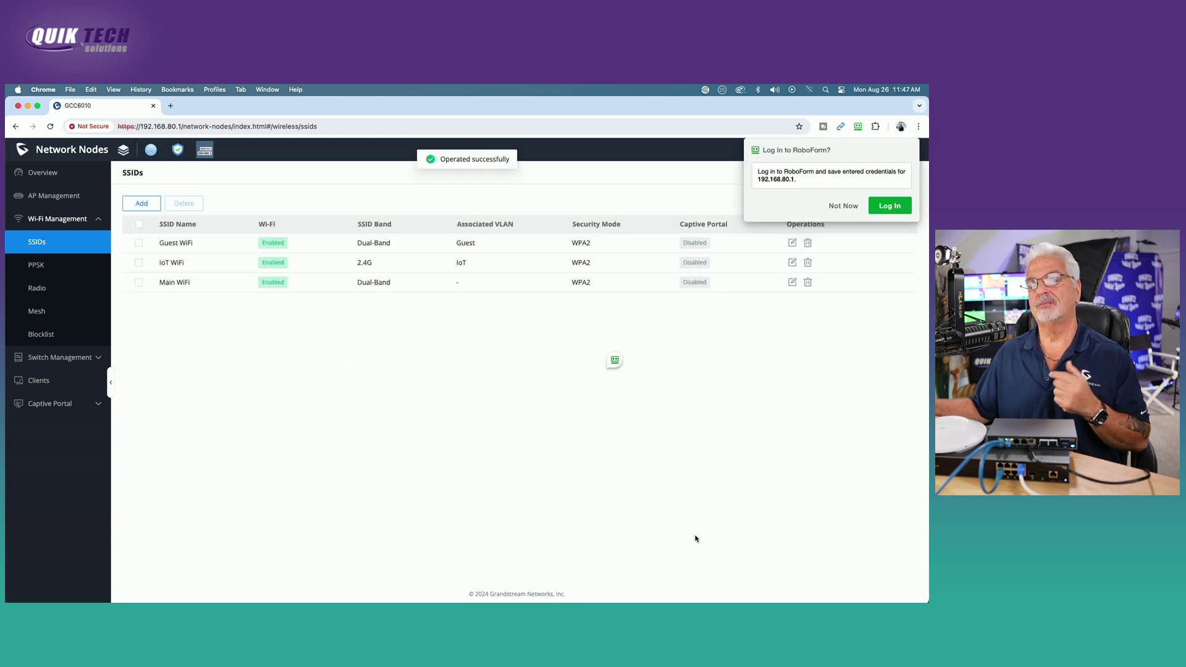
- Decline the RoboForm prompt to save the password
left_click(843, 206)
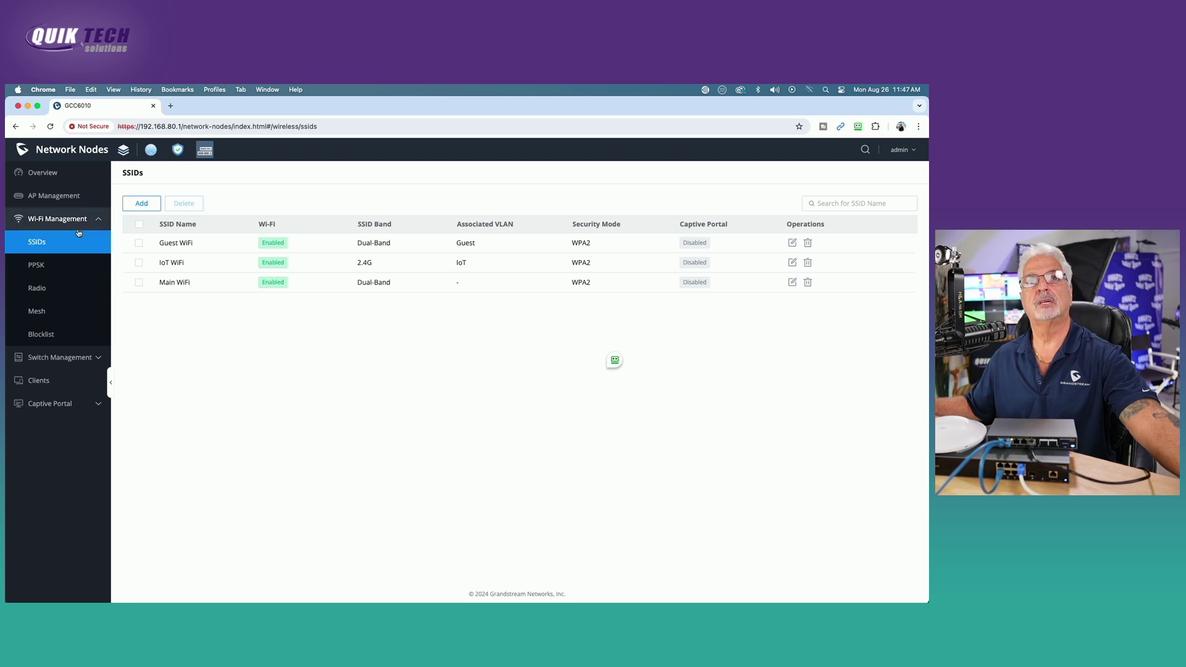
- Open the GWN7660 access point's Configure page from AP Management
left_click(43, 198)
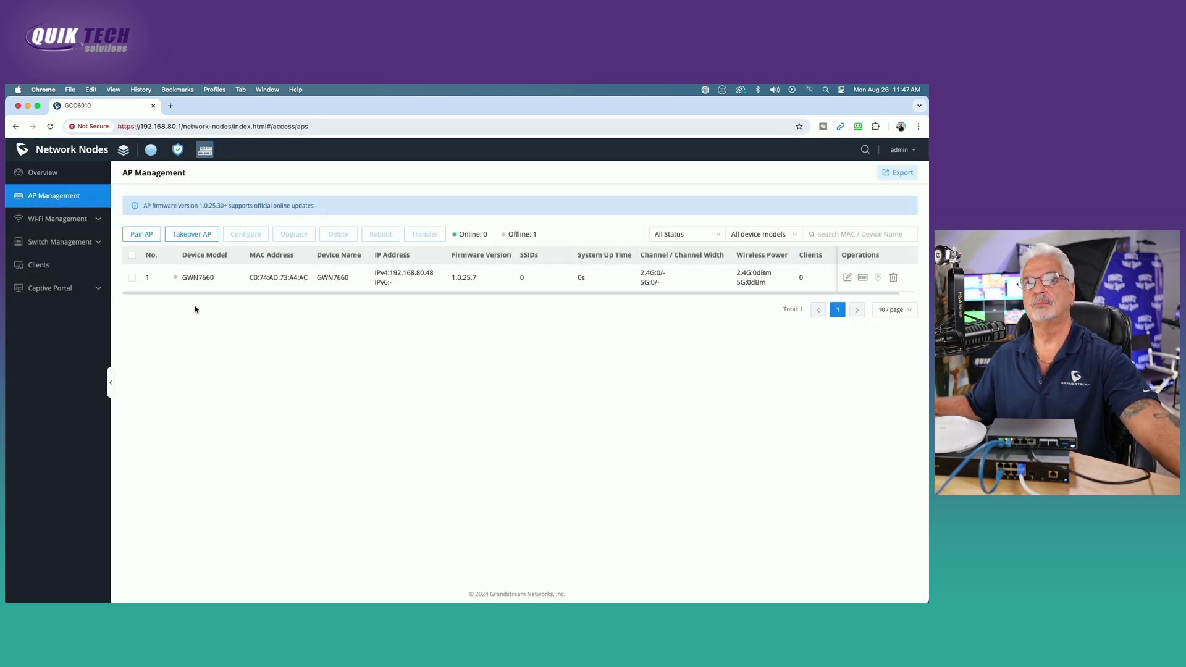
left_click(132, 279)
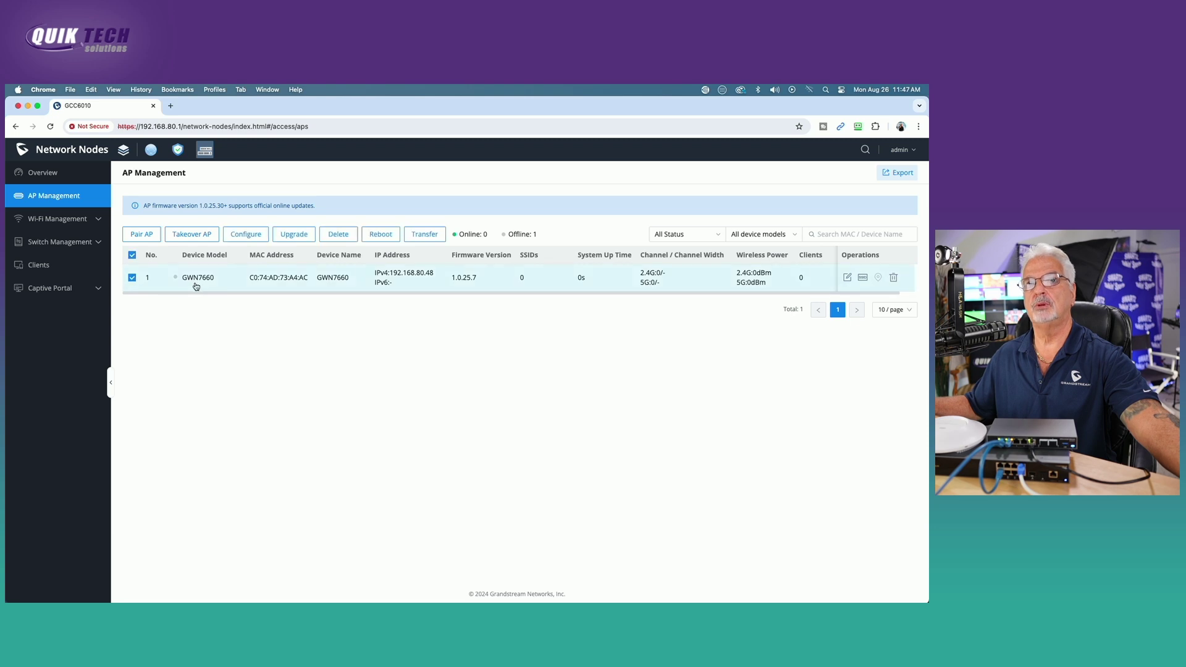
left_click(847, 278)
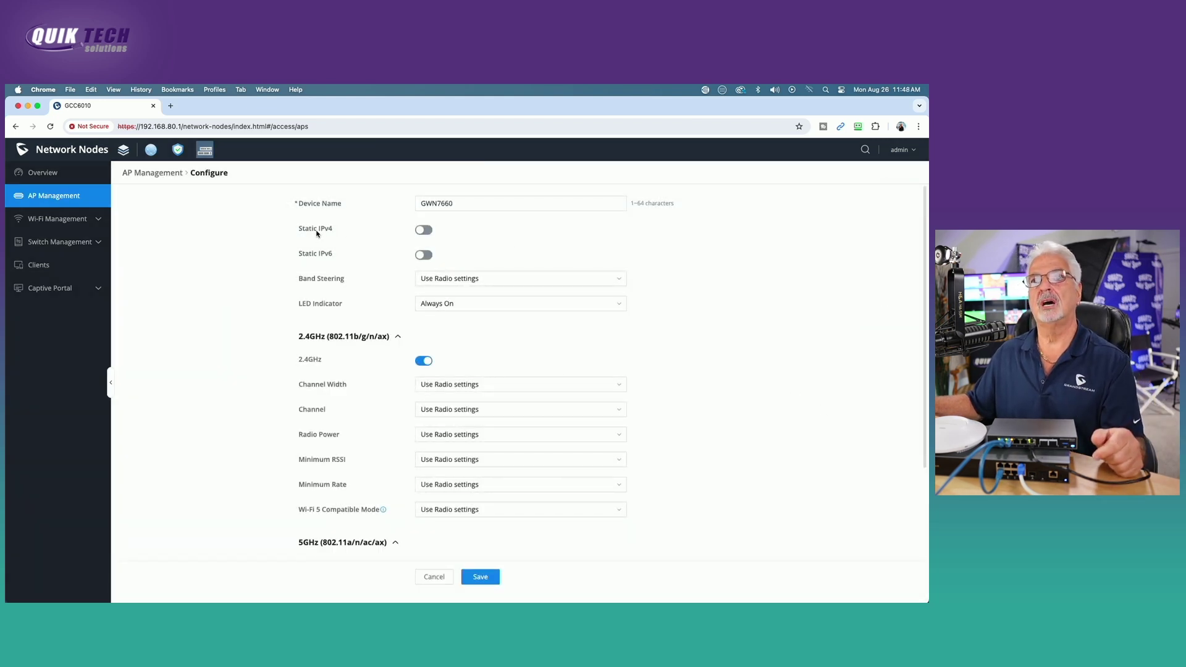
- Enable Static IPv4 for the GWN7660 and place the cursor in its IPv4 Address field
left_click(424, 230)
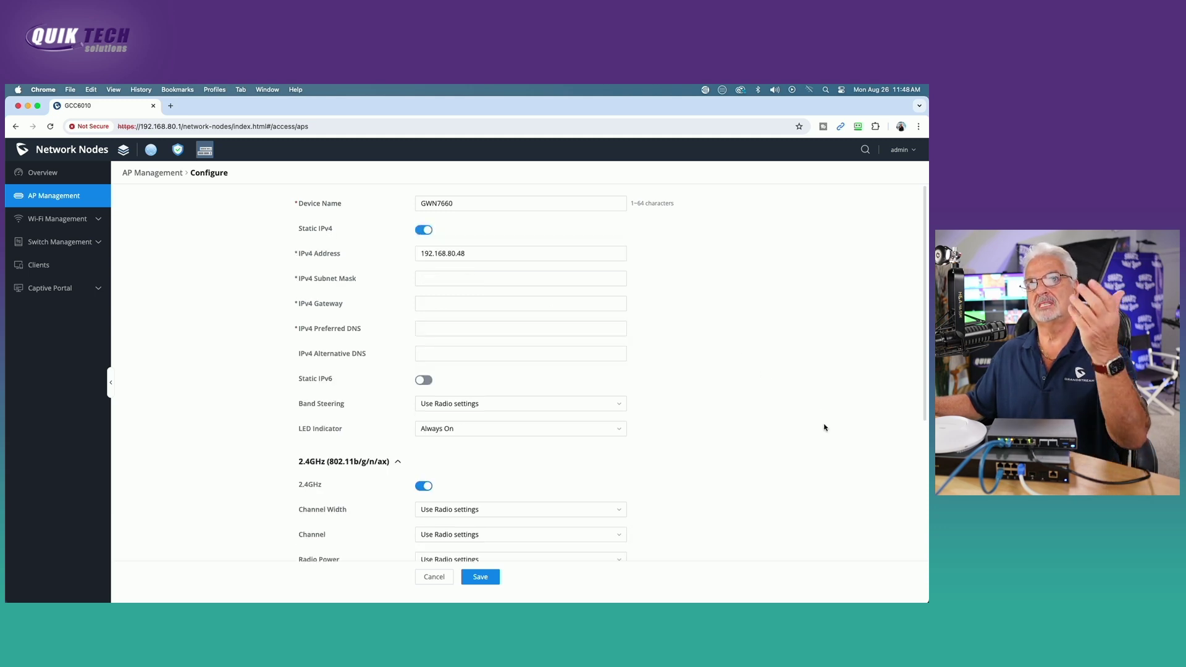
scroll(824, 428, "down", 5)
scroll(832, 413, "down", 2)
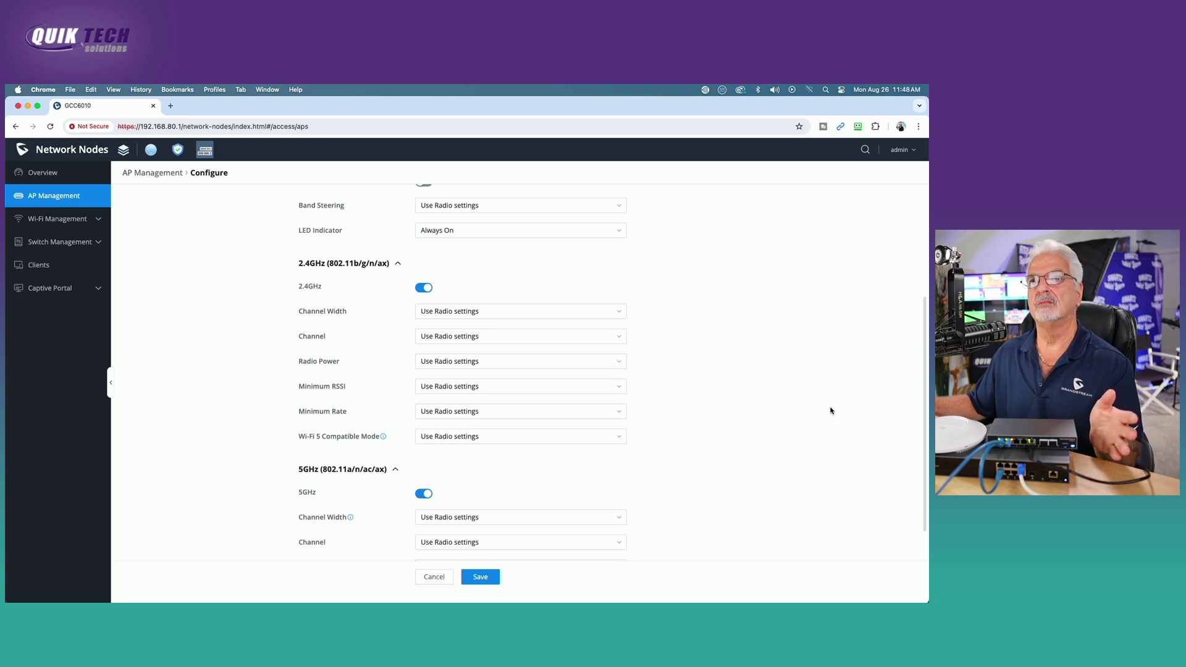
scroll(831, 412, "up", 4)
scroll(834, 411, "up", 4)
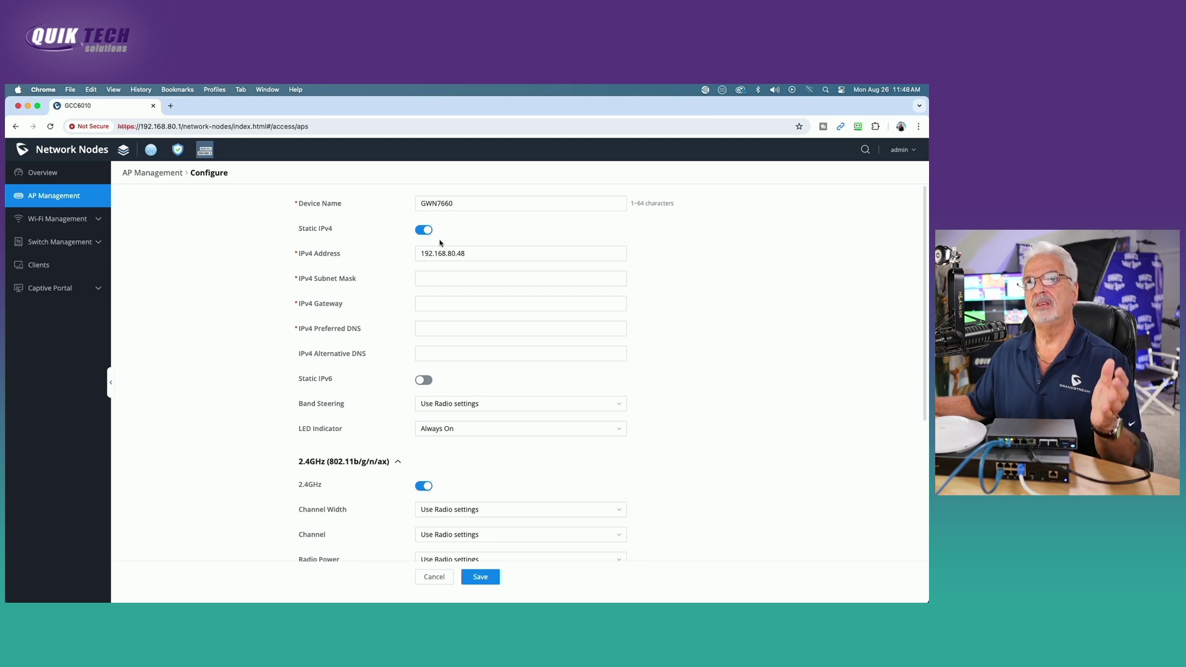
left_click(460, 252)
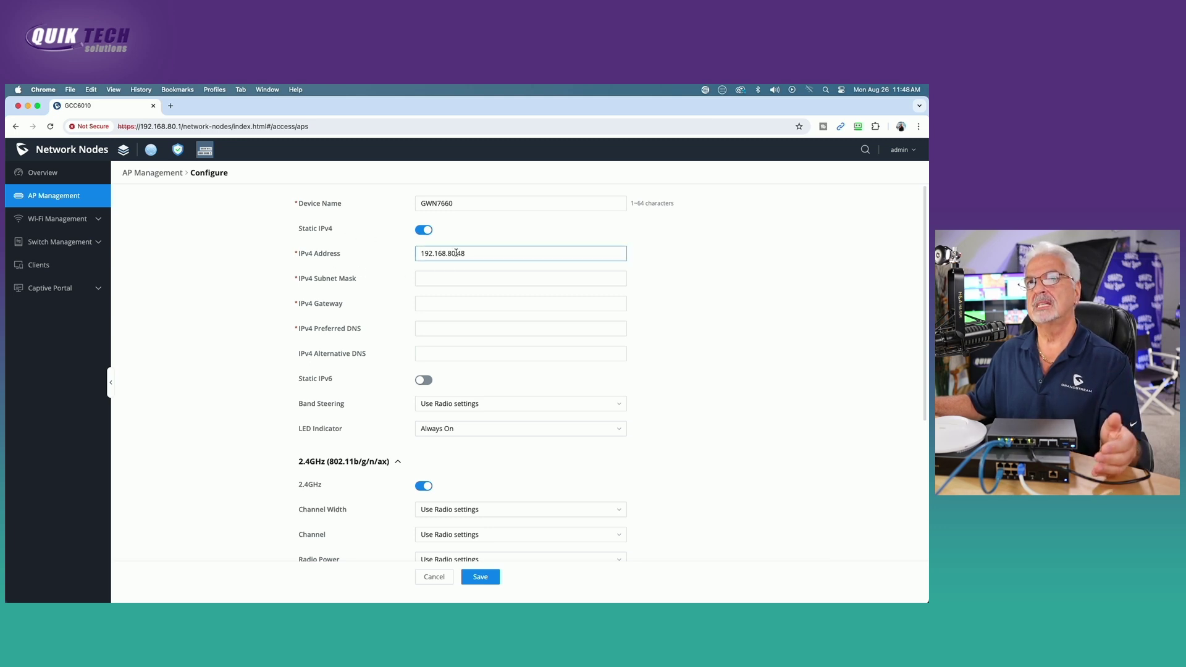
- Set AP address 192.168.80.2, mask 255.255.255.0, gateway 192.168.80.1, DNS 1.1.1.1 and 8.8.8.8
double_click(460, 252)
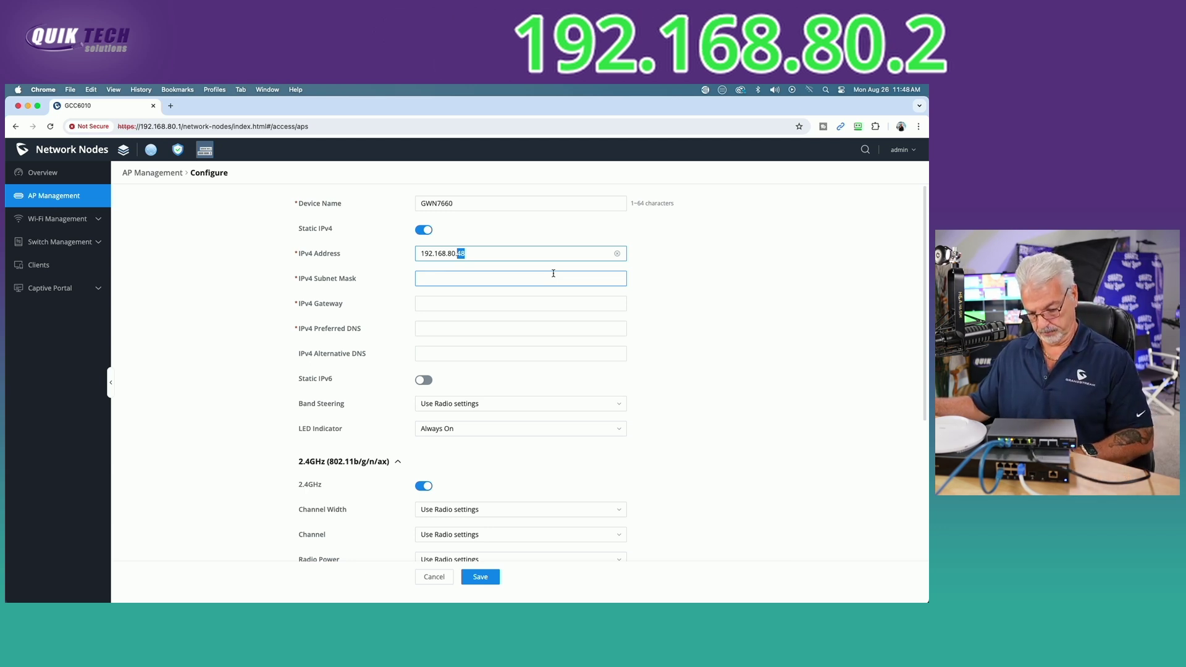
type("2")
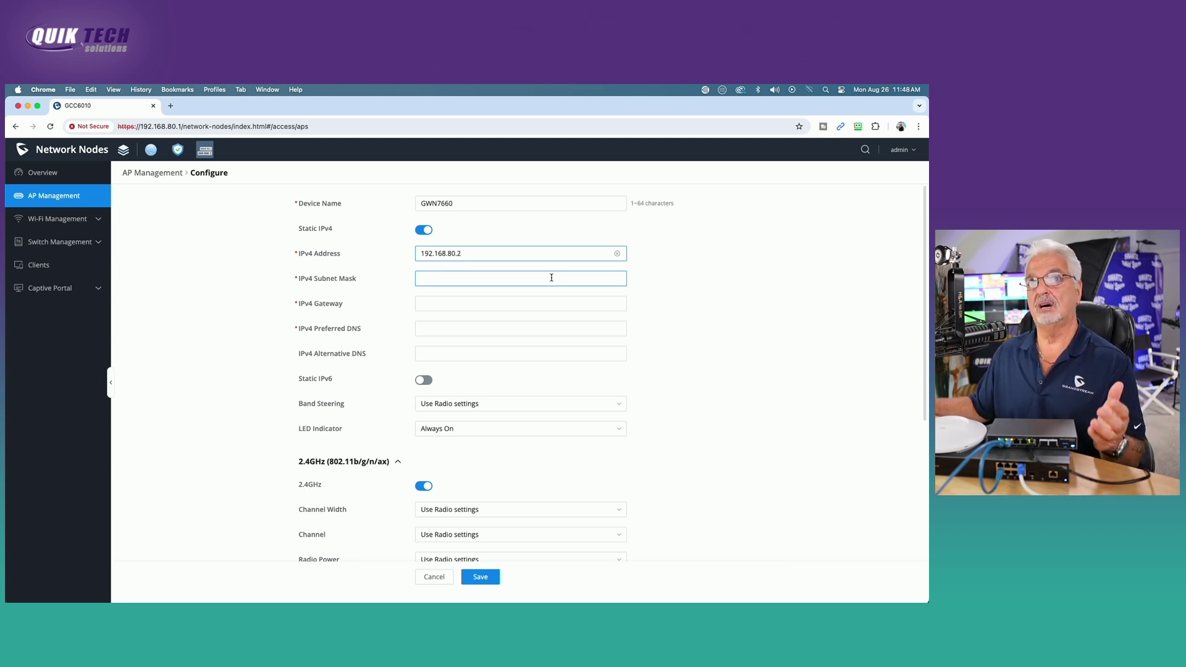
left_click(455, 281)
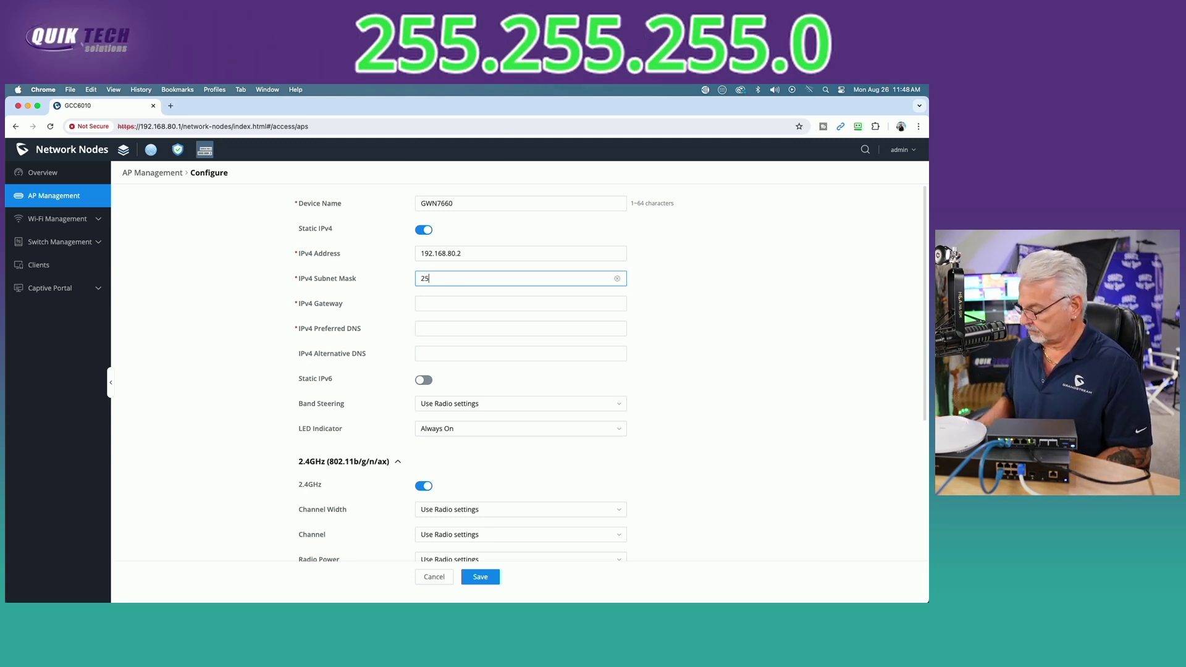
type("255.255.255.0")
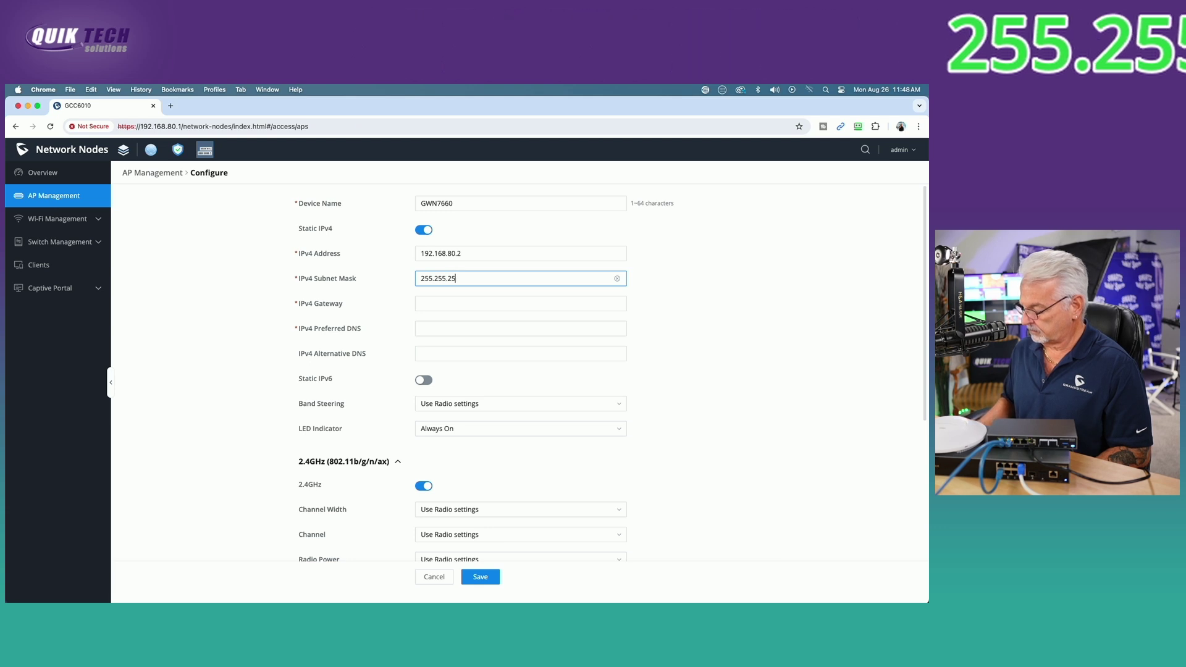
left_click(476, 300)
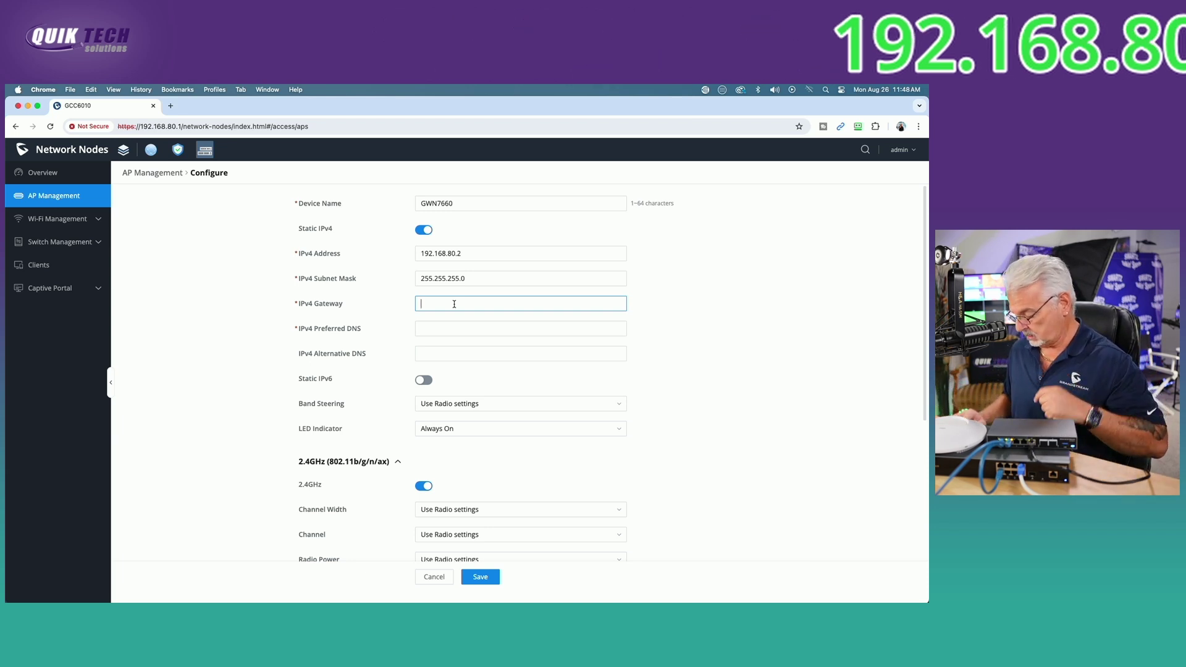
type("192.168.80.1")
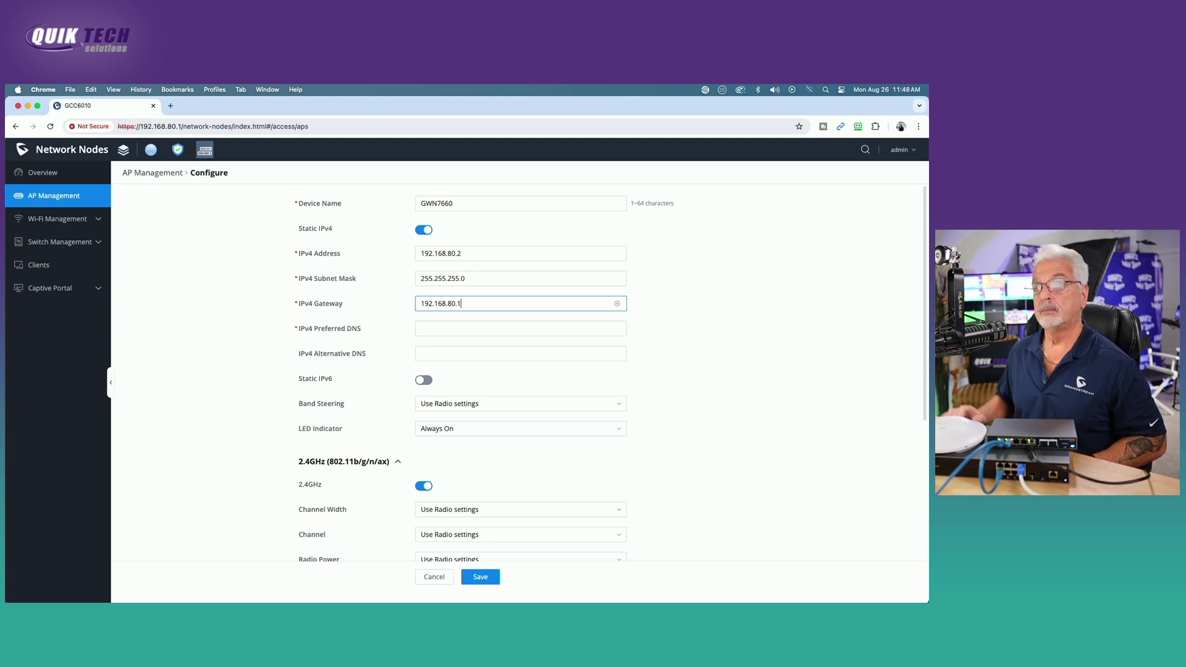
left_click(450, 327)
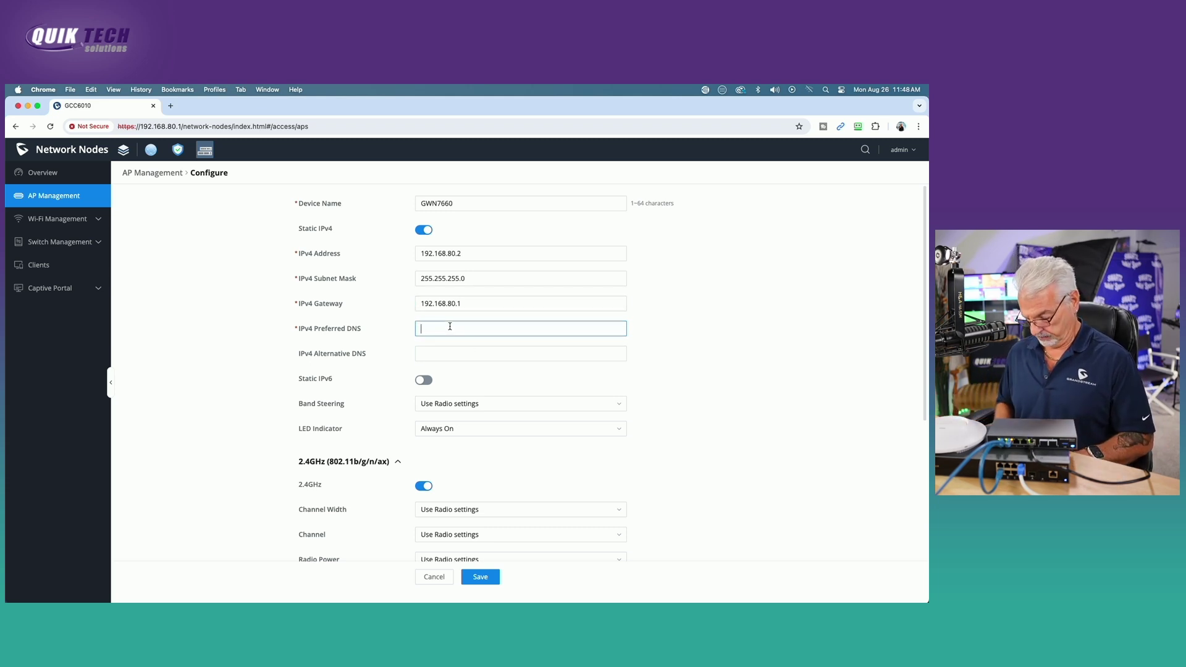
type("1.1.1.1")
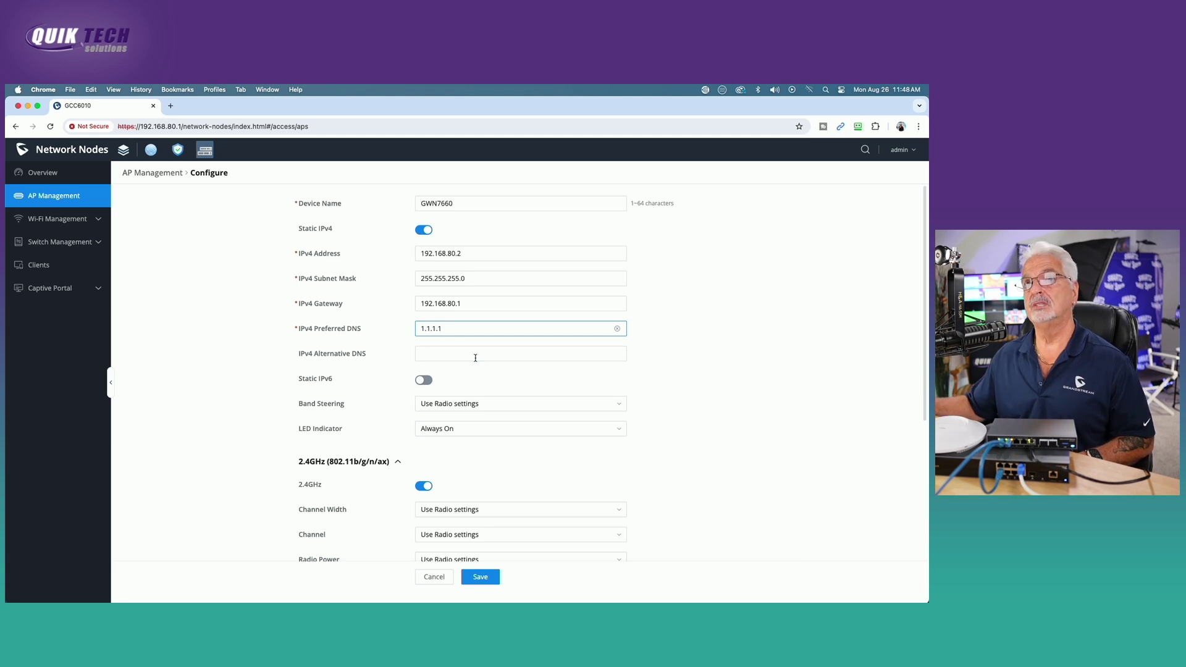
left_click(456, 349)
type("8.8.8.8")
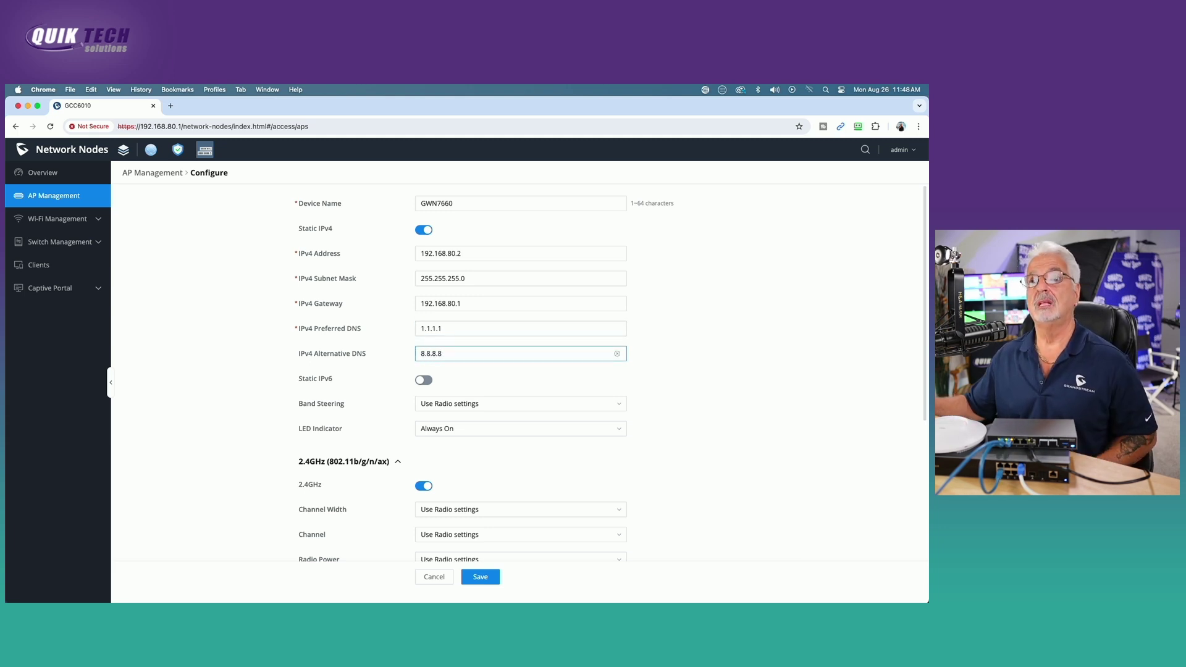
scroll(782, 425, "down", 1)
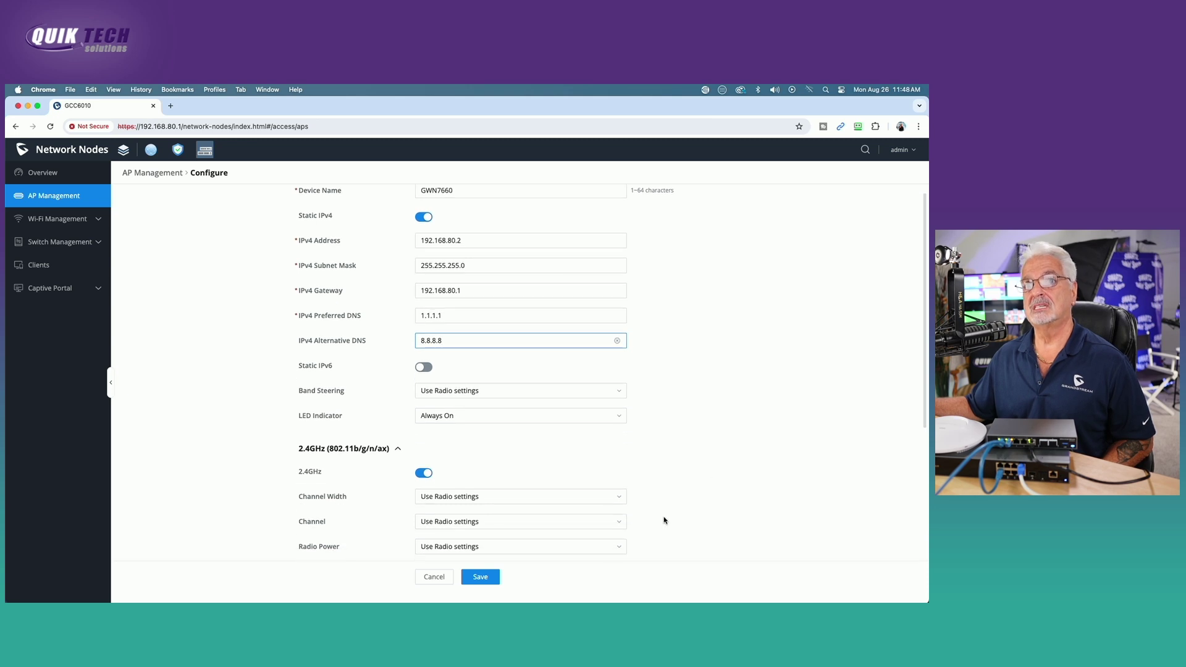
- Save the GWN7660's static IP settings and select its row in the AP list
left_click(477, 578)
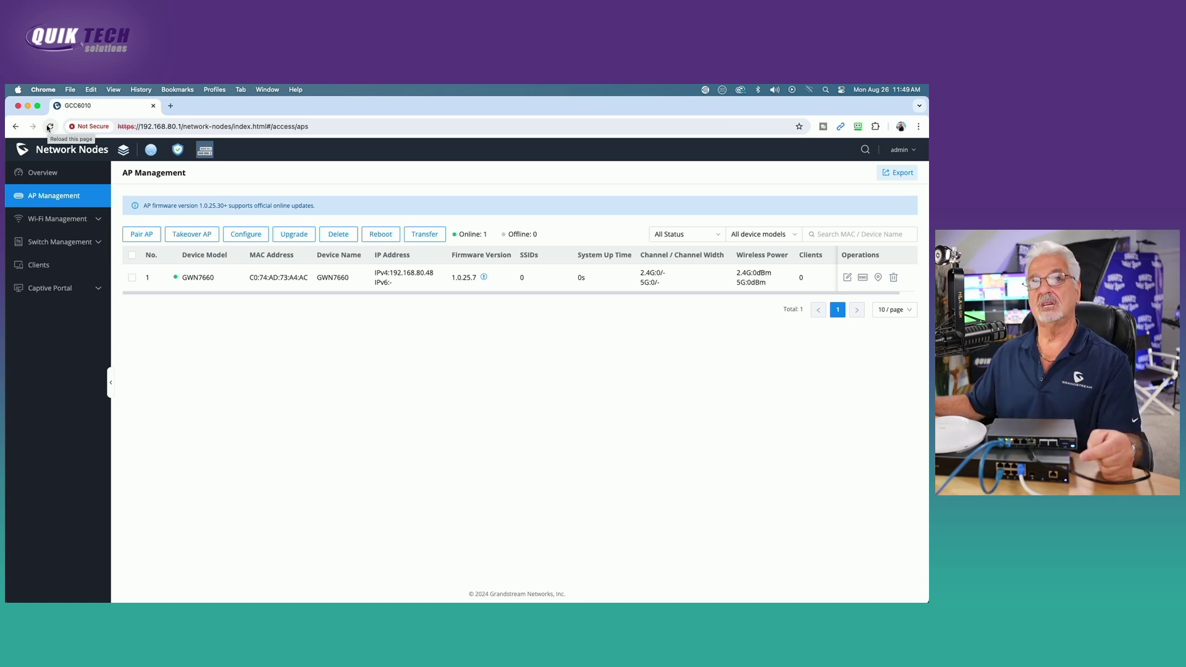
left_click(132, 278)
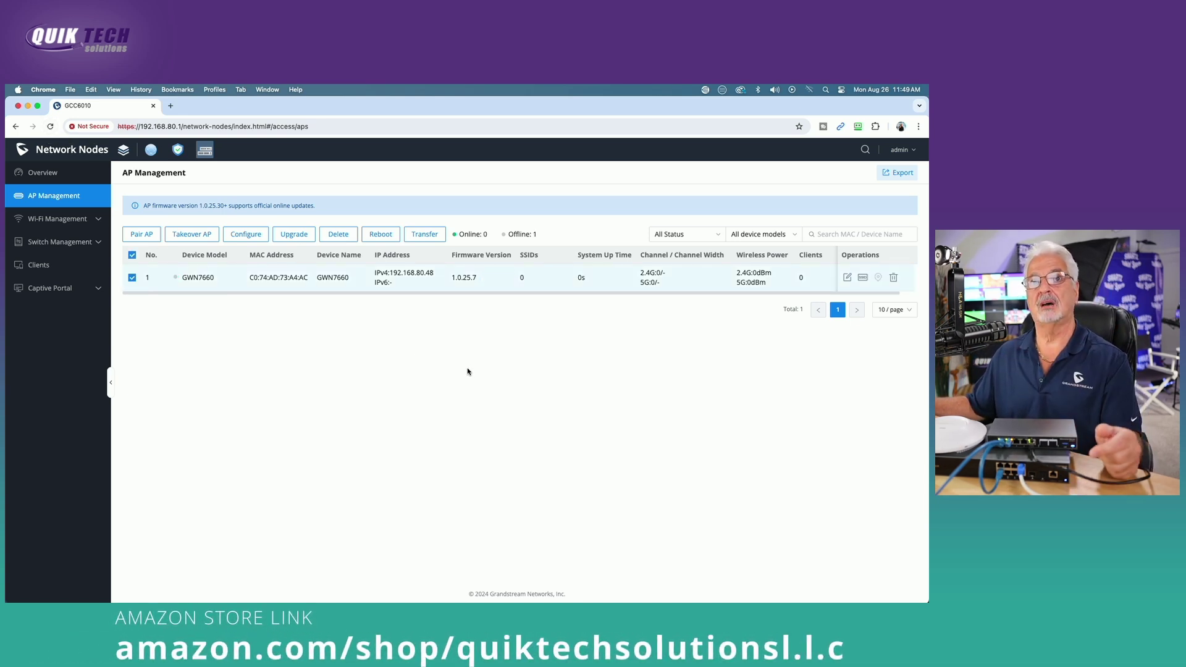
left_click(55, 242)
- Open the GWN7801P switch's Edit page and enter 'Test Switch' as its device name
left_click(38, 264)
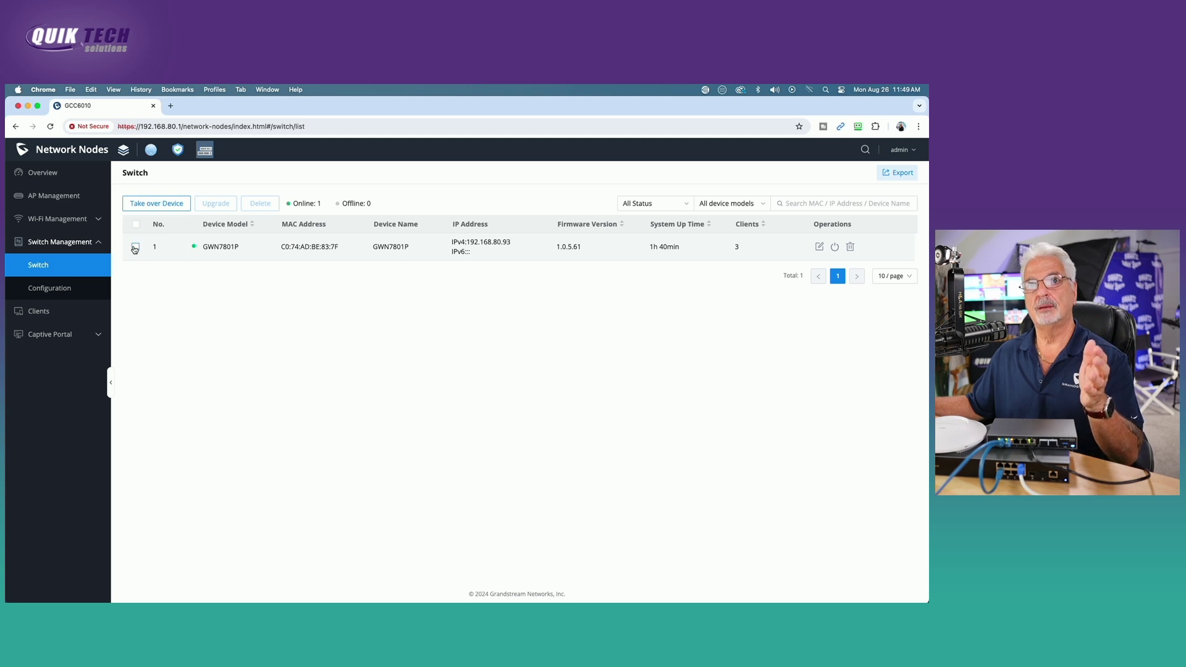
left_click(134, 247)
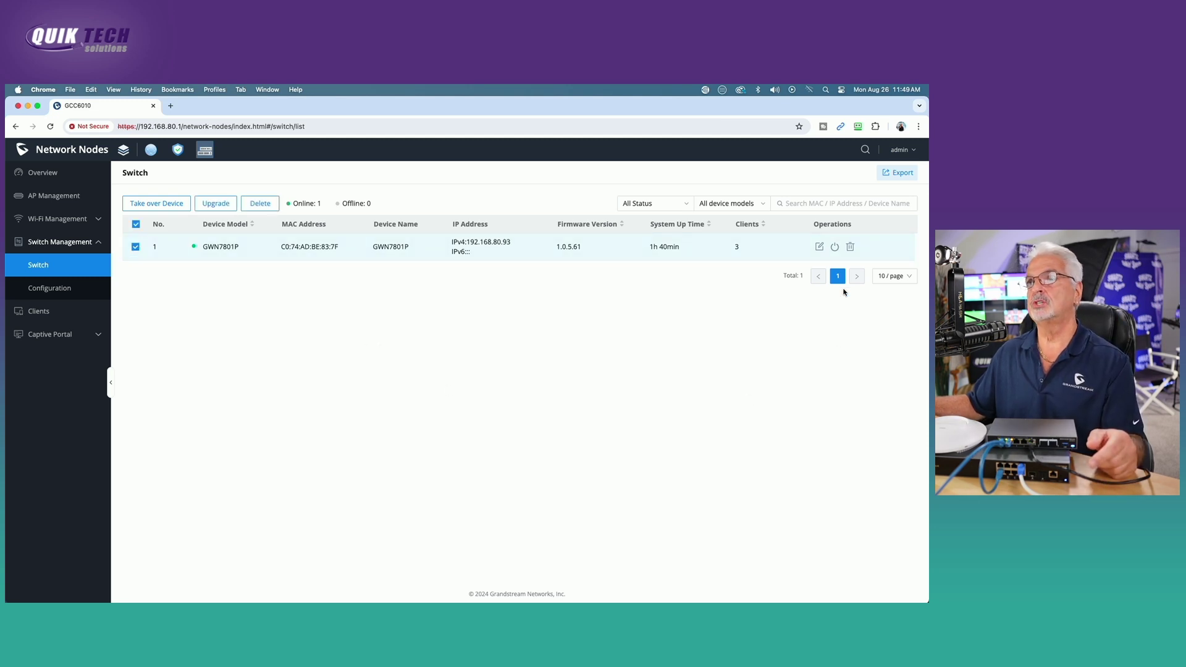
left_click(820, 248)
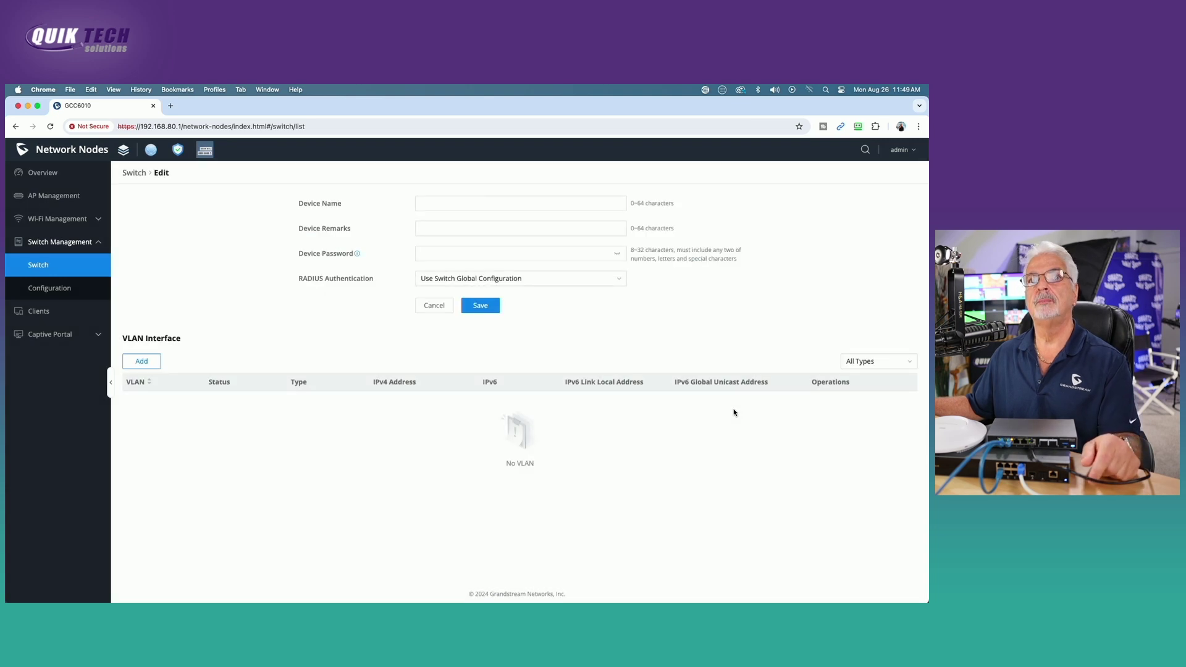
left_click(438, 203)
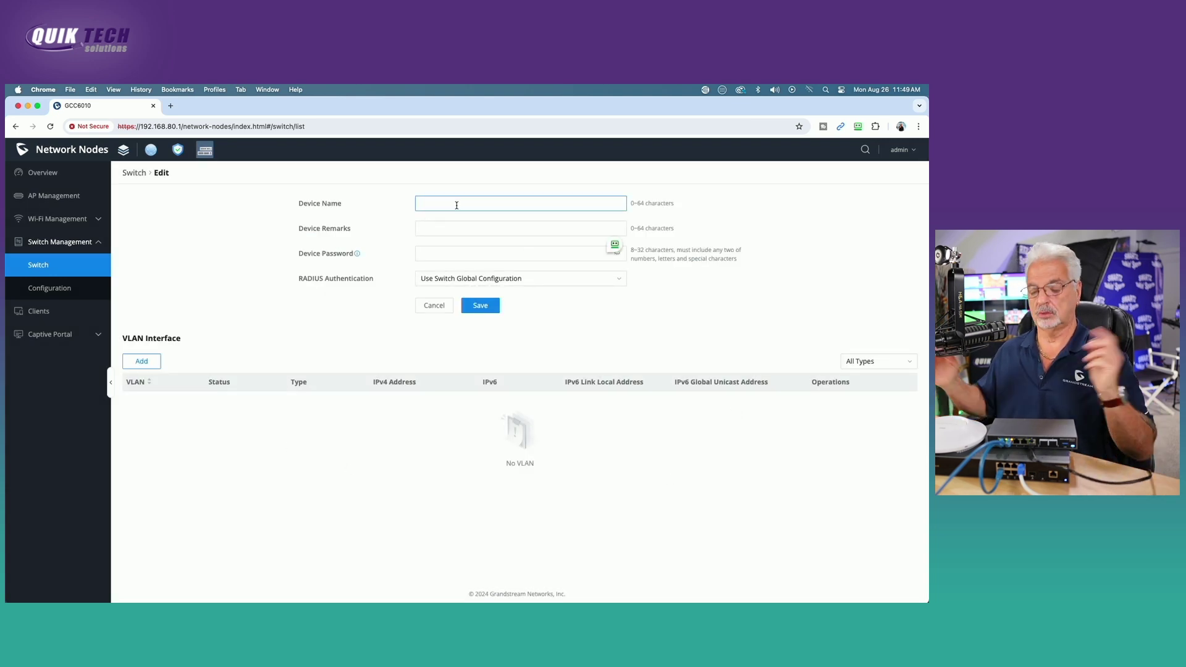
type("Tes")
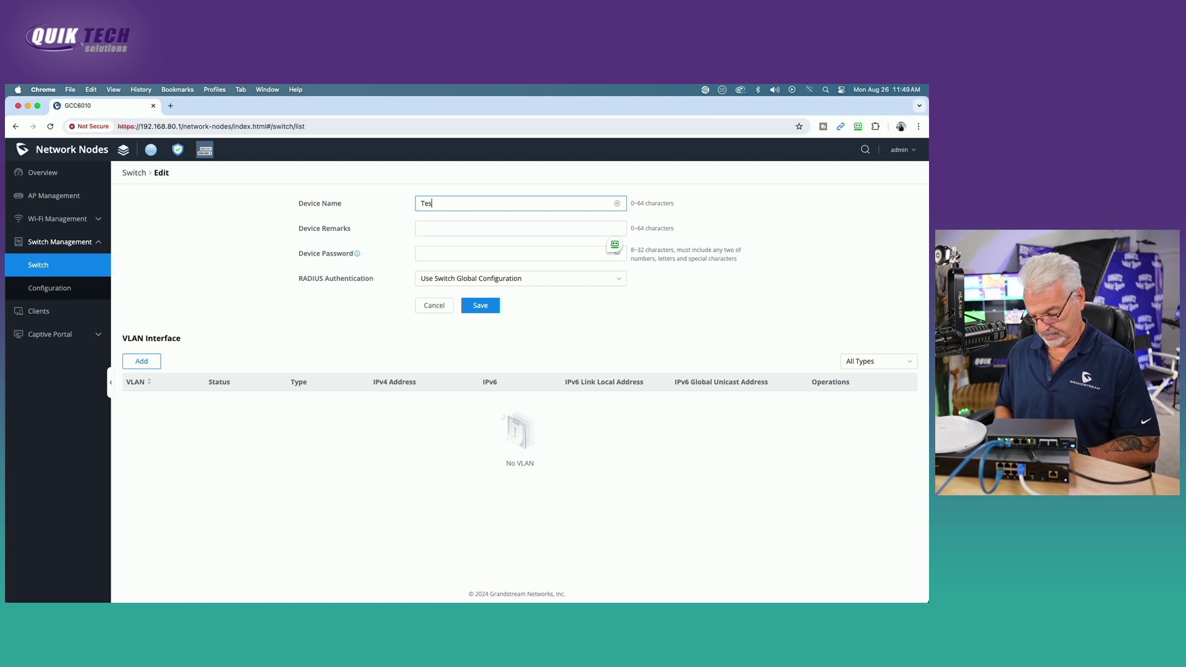
type("t Switch")
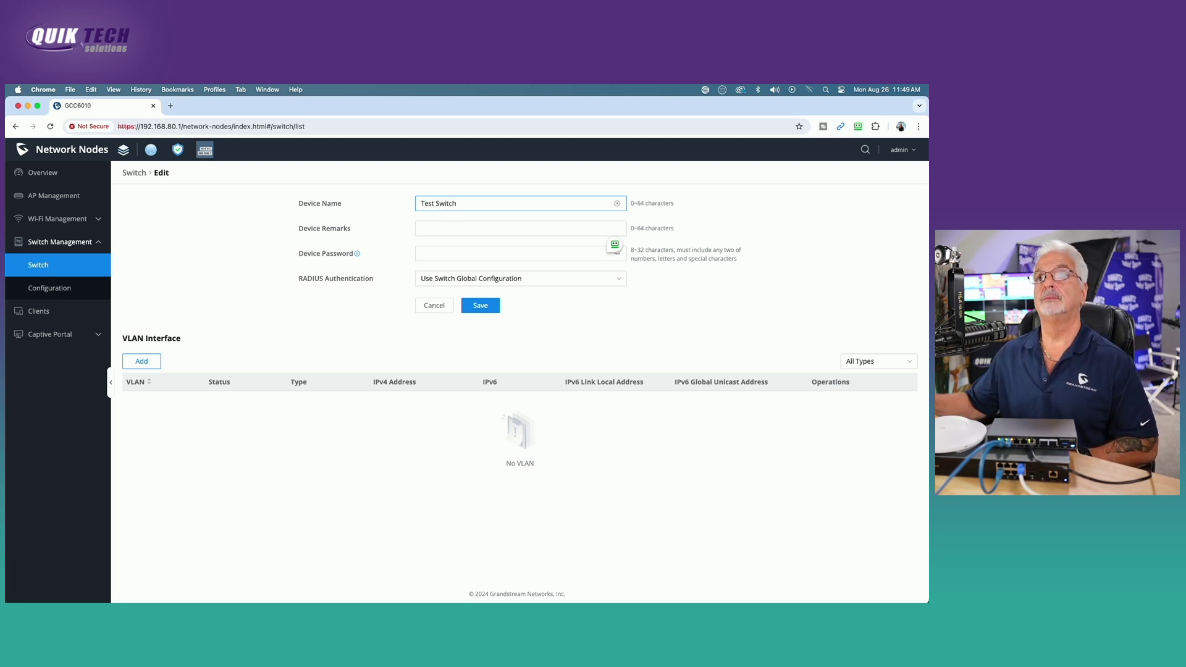
- Add a VLAN 1 (Default) interface with static address 192.168.80.3 and prefix 24, and save it
left_click(142, 363)
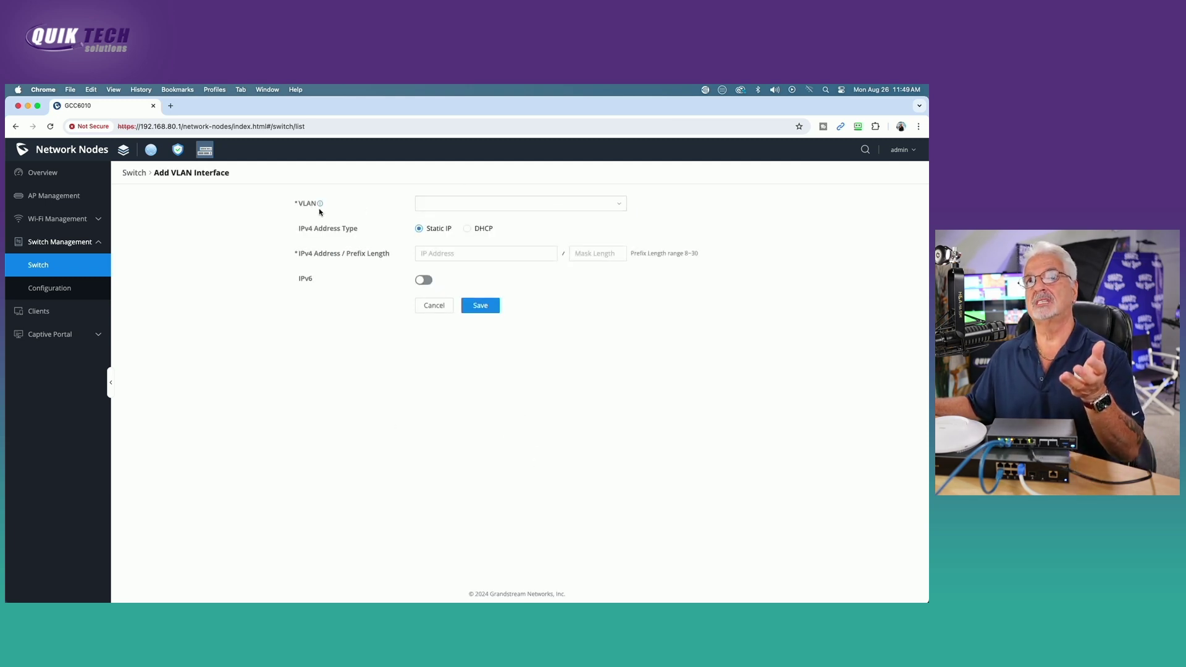
left_click(620, 204)
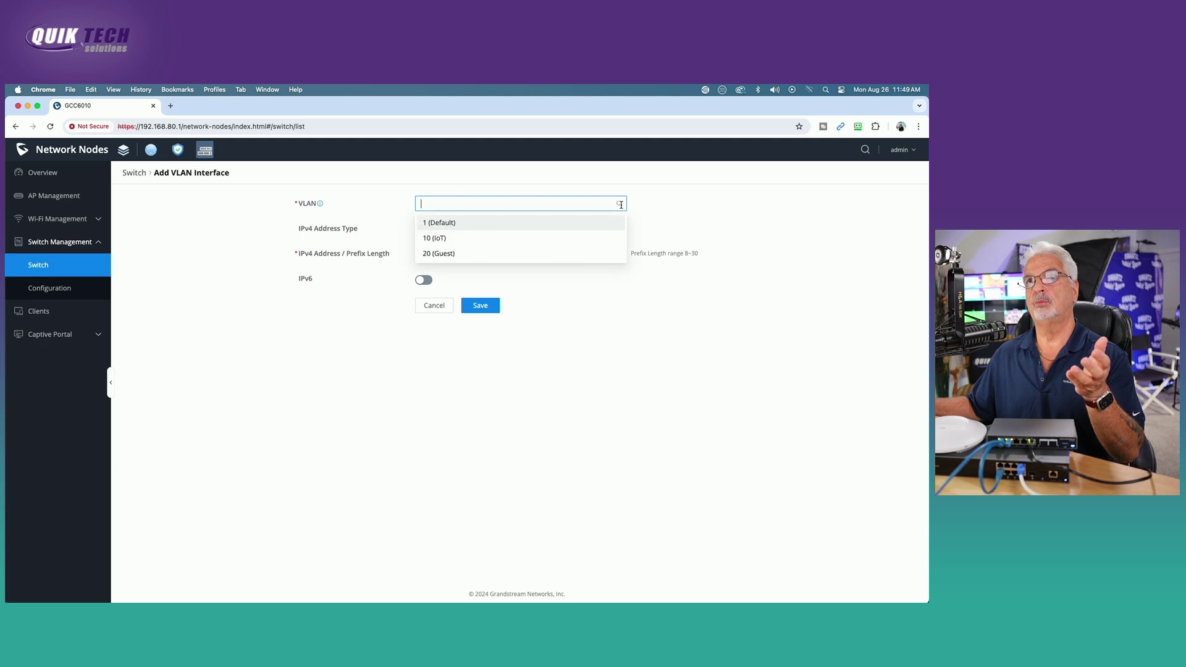
left_click(443, 224)
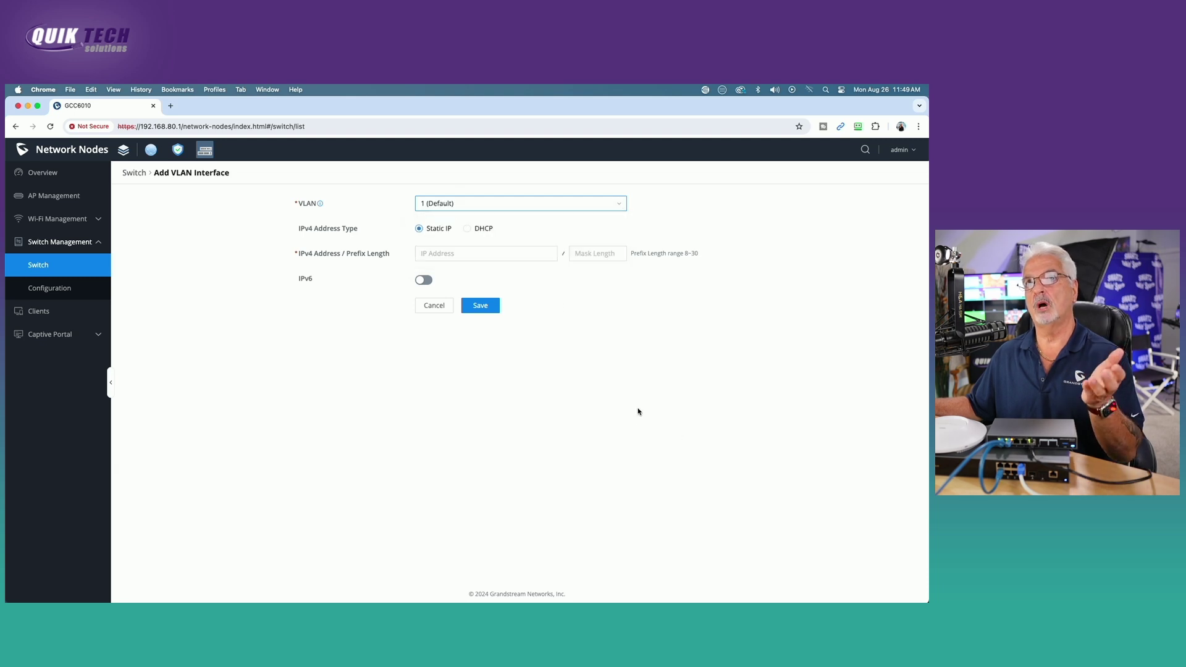
left_click(435, 252)
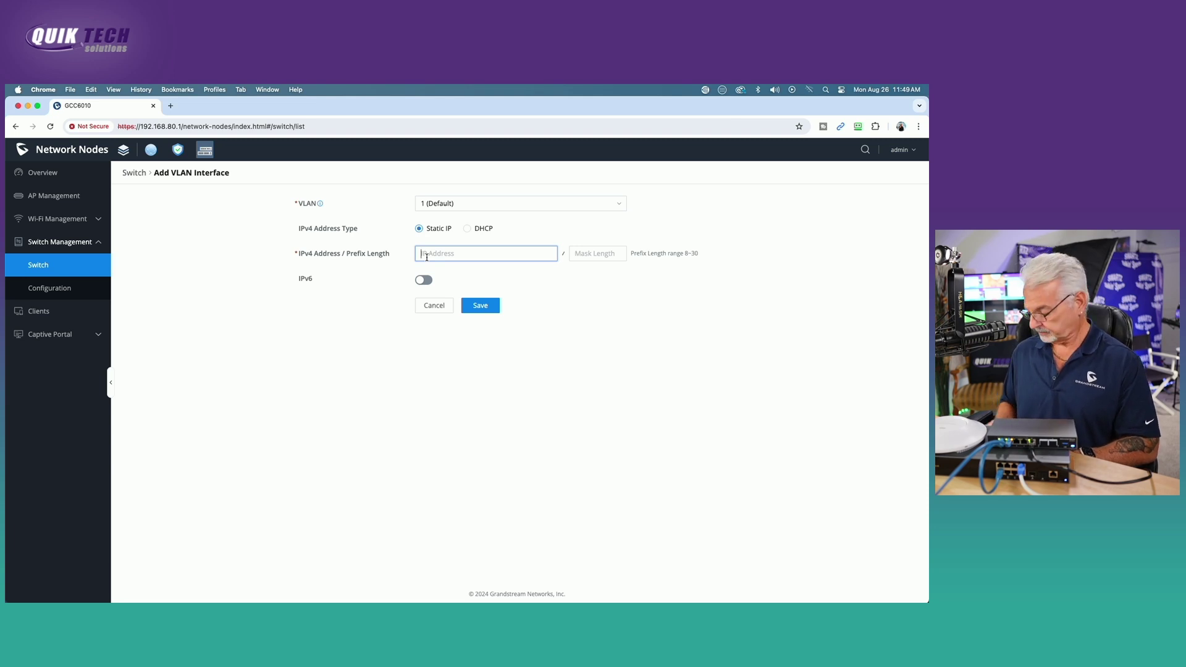
type("192.168.80.3")
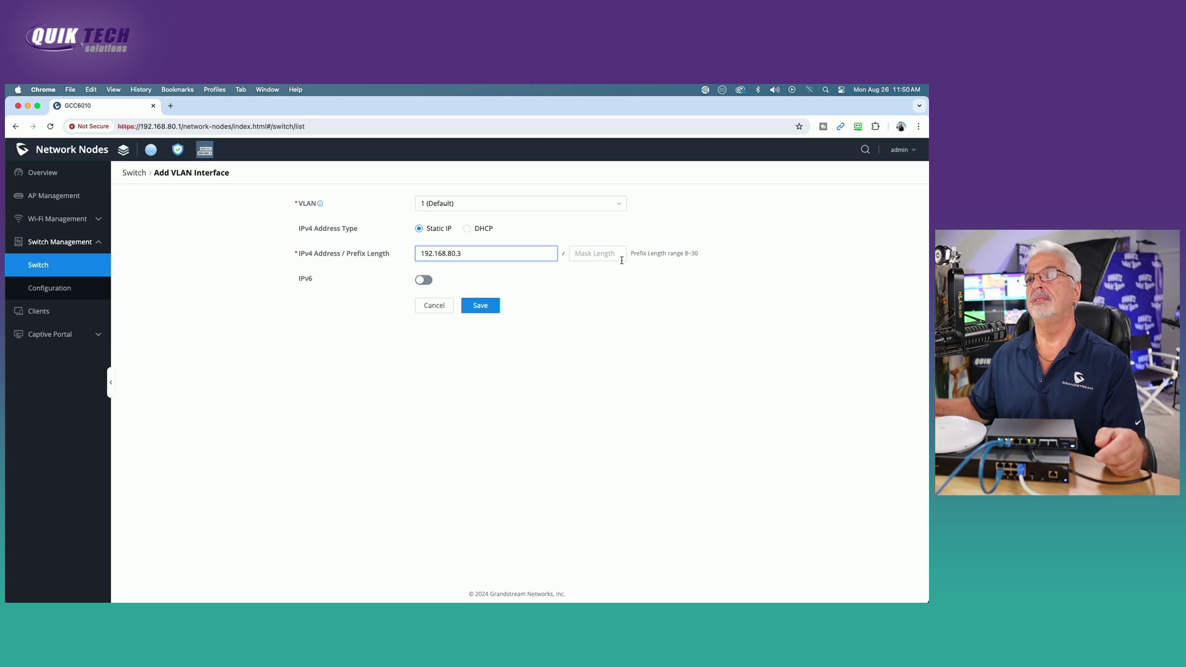
left_click(591, 255)
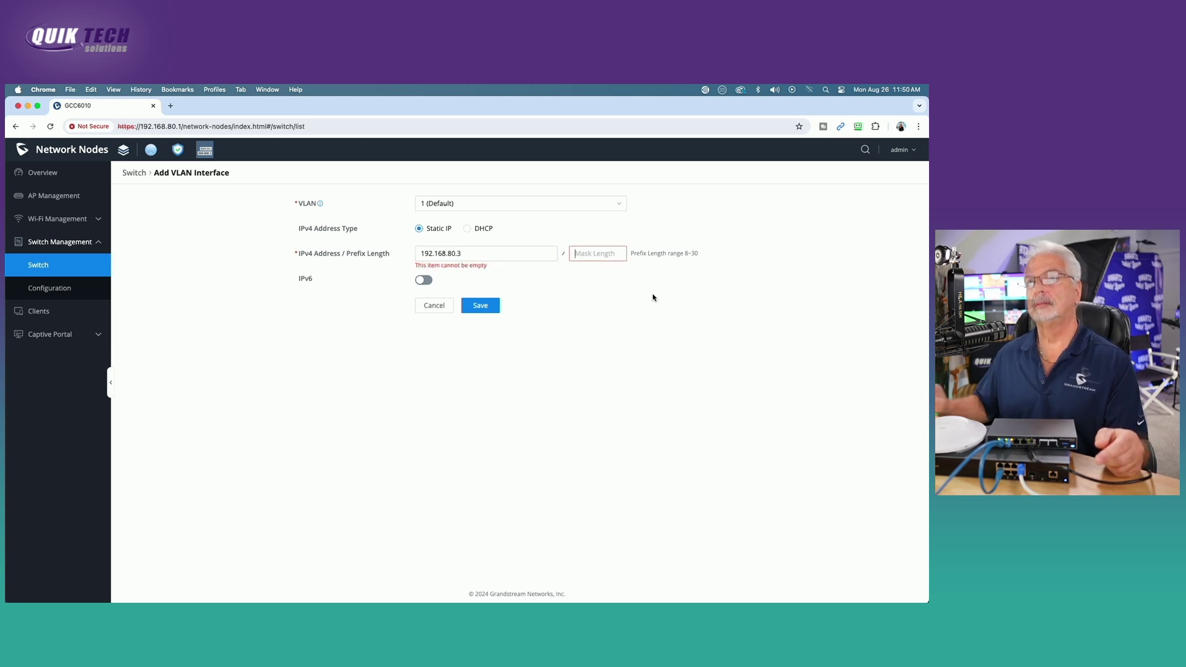
type("24")
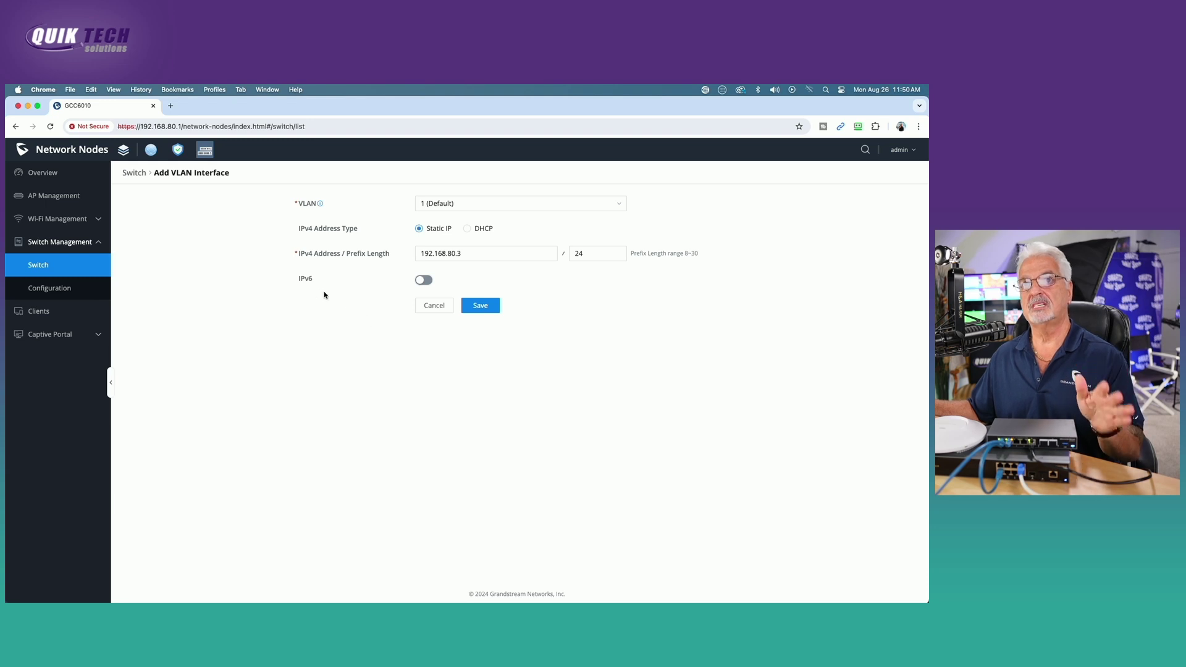
left_click(479, 306)
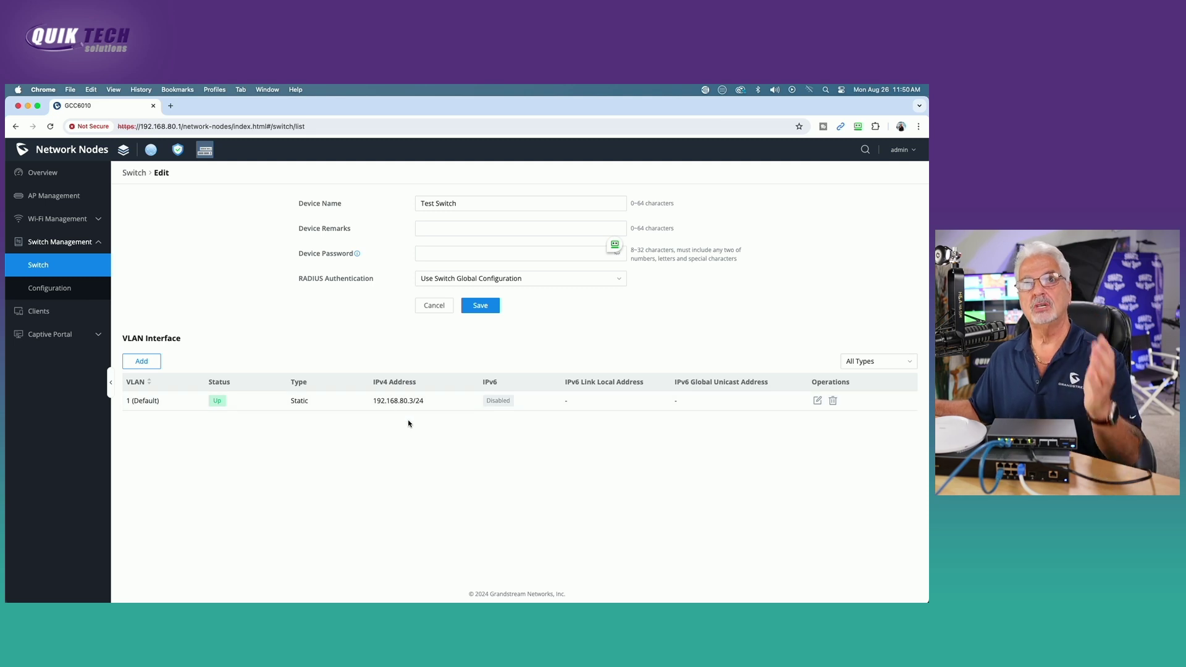
- Return to AP Management to confirm the GWN7660 is online at 192.168.80.2
left_click(52, 202)
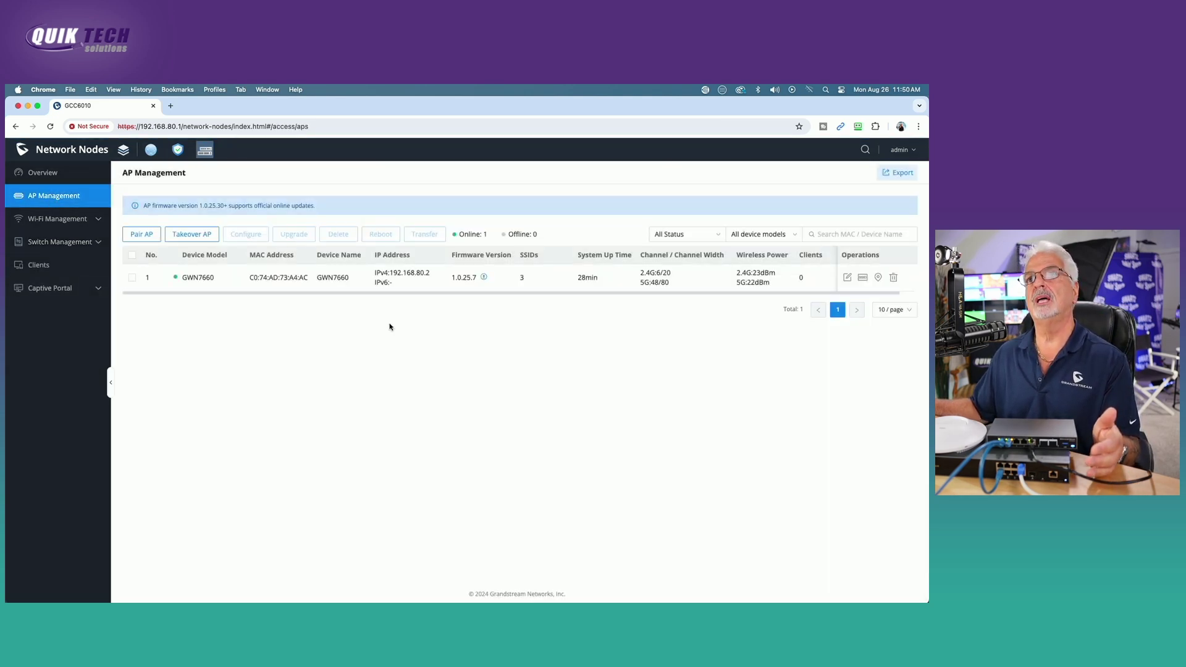